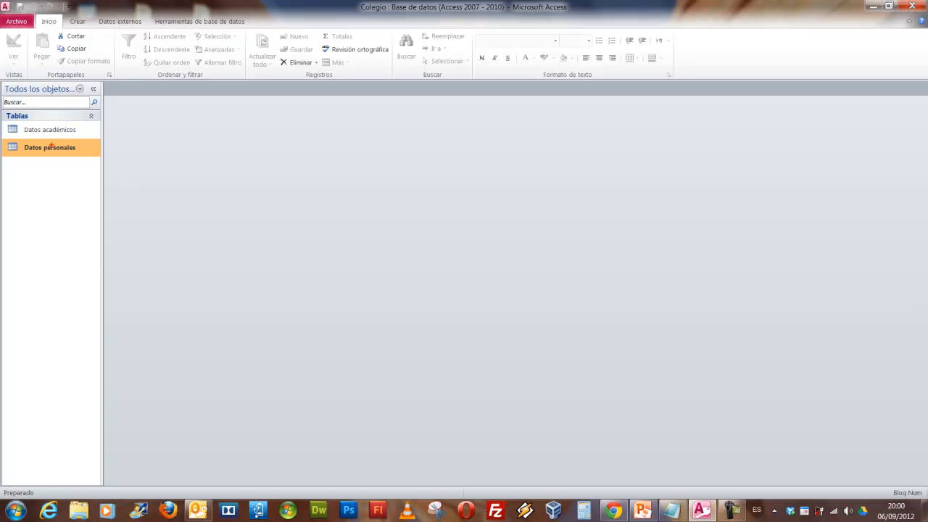
- Open the Datos personales and Datos académicos tables in Design view and check N_Alumno's data type in Datos personales
mouse_move(2, 114)
mouse_down()
mouse_move(10, 127)
mouse_move(110, 168)
mouse_up()
right_click(63, 151)
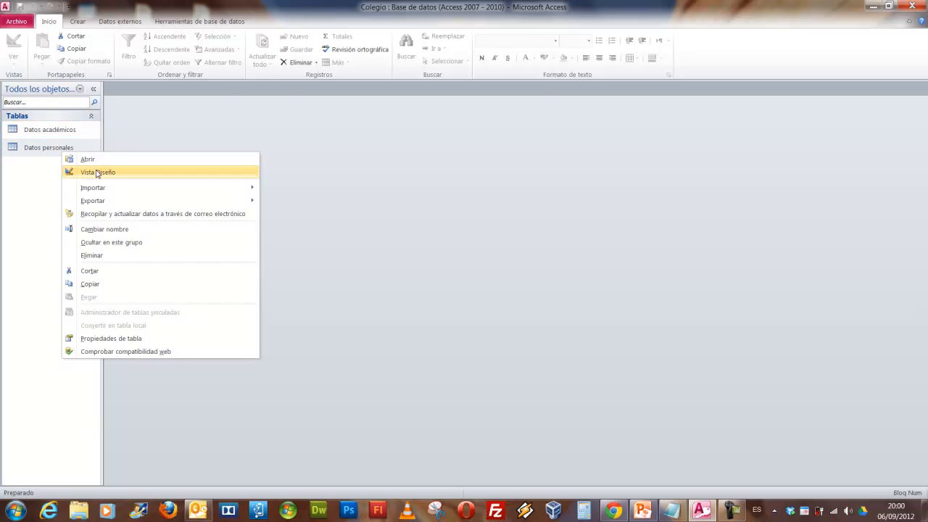
click(97, 173)
right_click(62, 129)
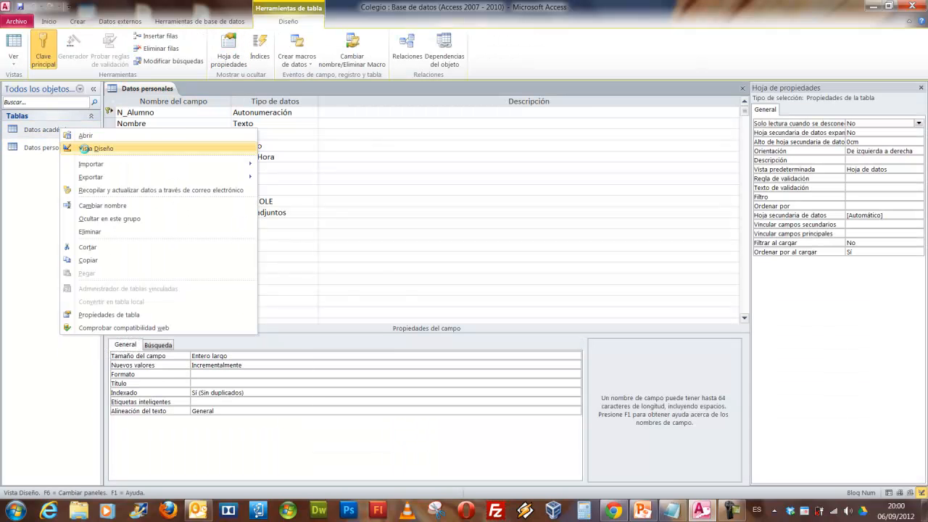
click(86, 148)
click(145, 88)
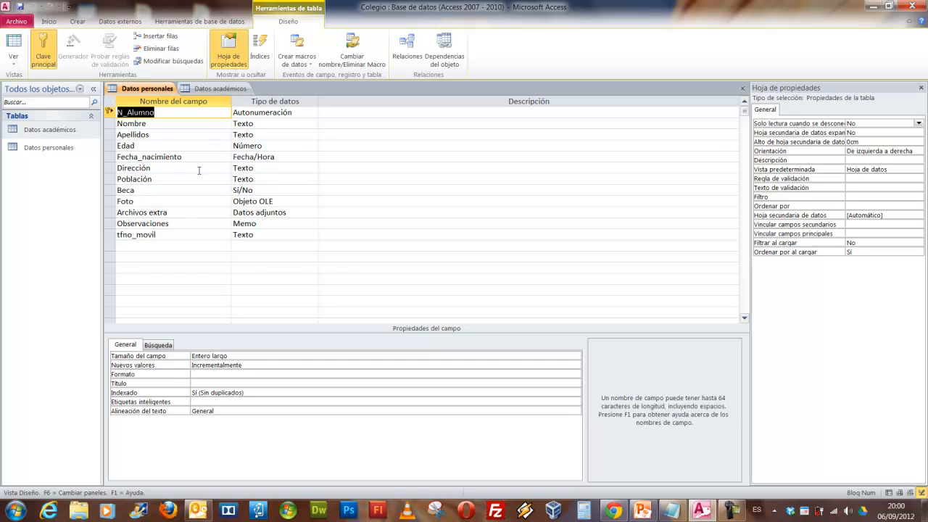
click(293, 111)
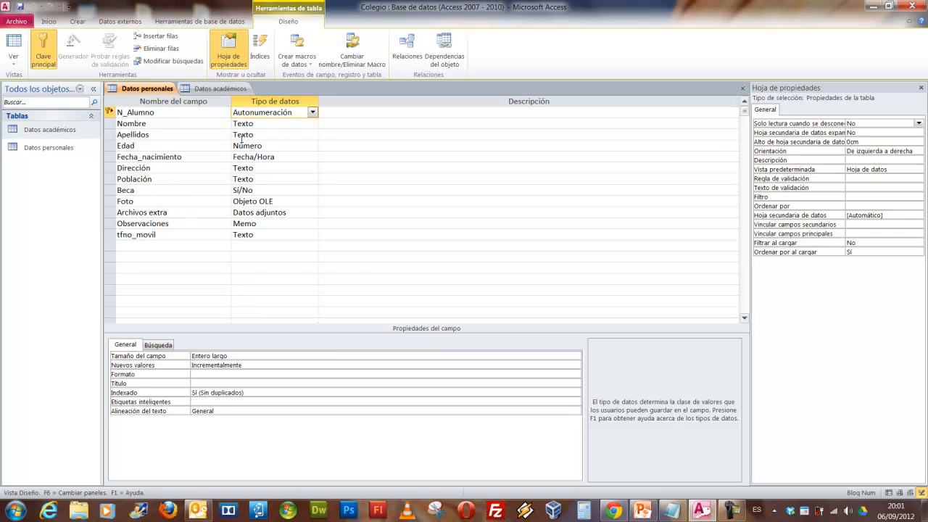
- Set the data type of the N_Alumno field in the Datos académicos table to Número
click(215, 89)
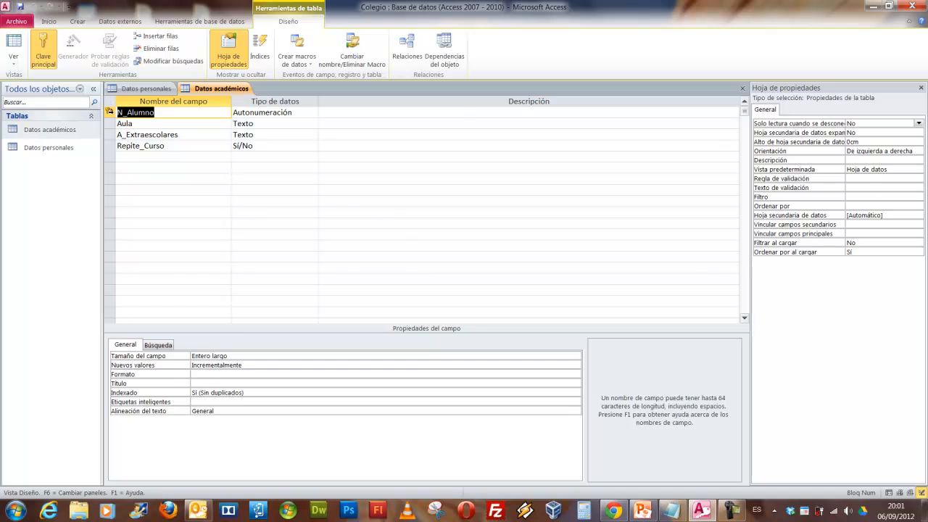
click(176, 112)
click(308, 112)
click(313, 113)
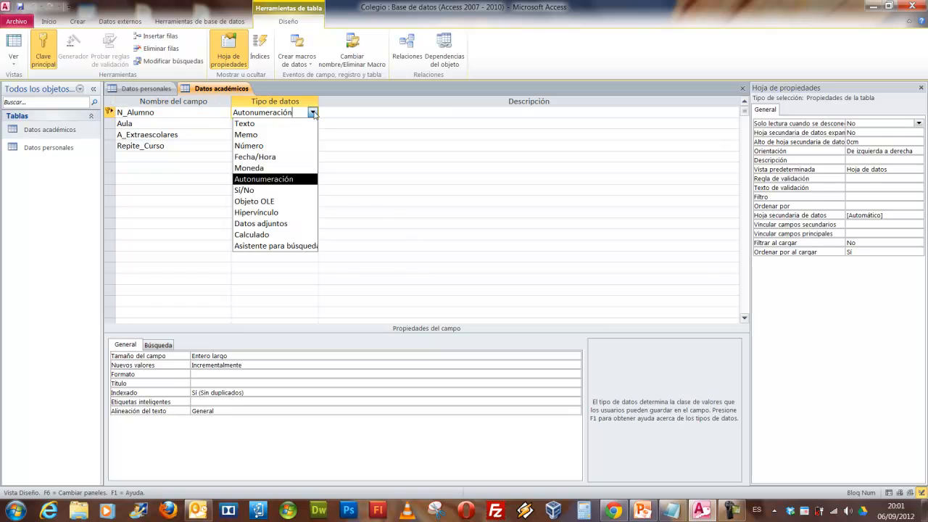
click(270, 147)
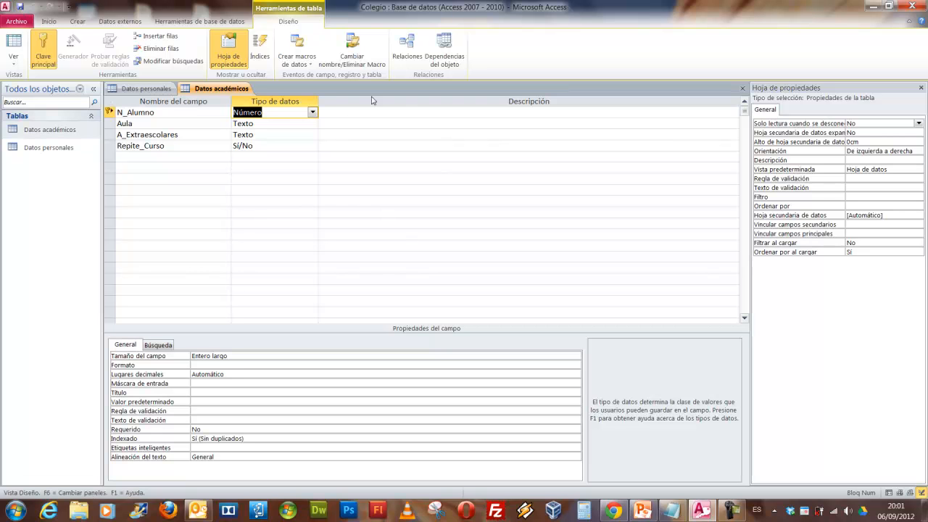
- Close the designs of the Datos académicos and Datos personales tables
click(139, 90)
click(212, 90)
click(741, 87)
click(742, 88)
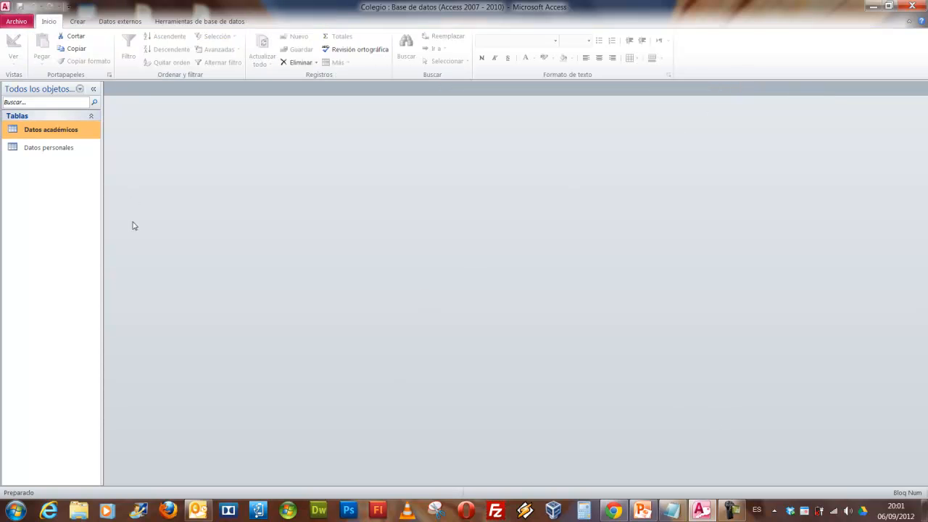
- Review the two table relationship requirements in the Notepad notes and return to Access
click(671, 511)
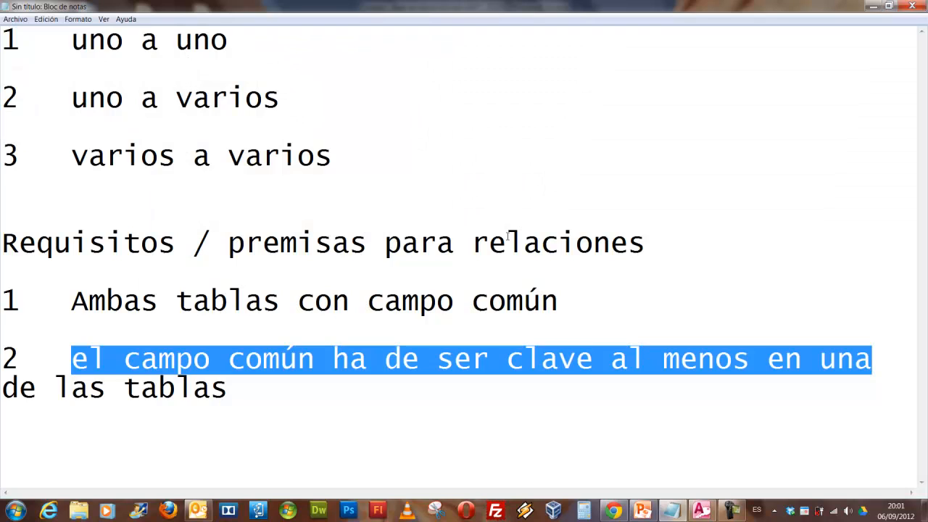
click(392, 354)
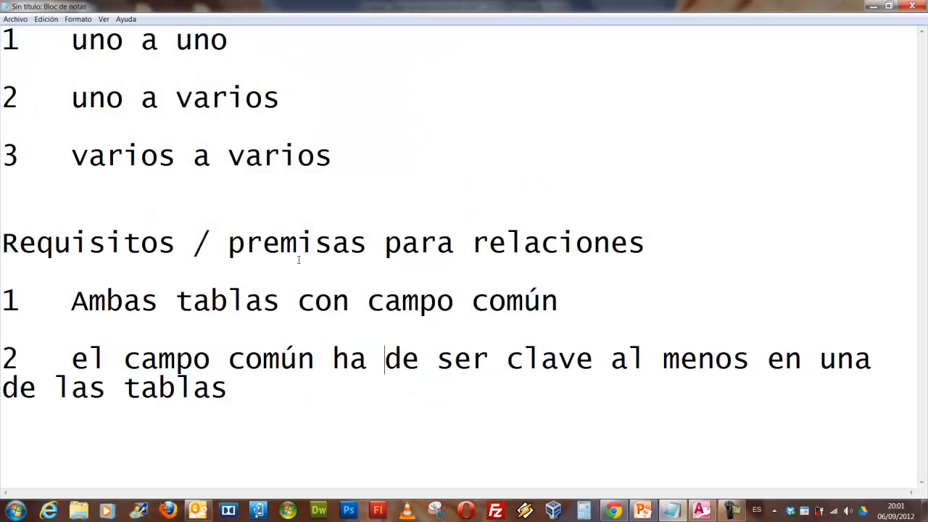
drag(72, 299, 555, 300)
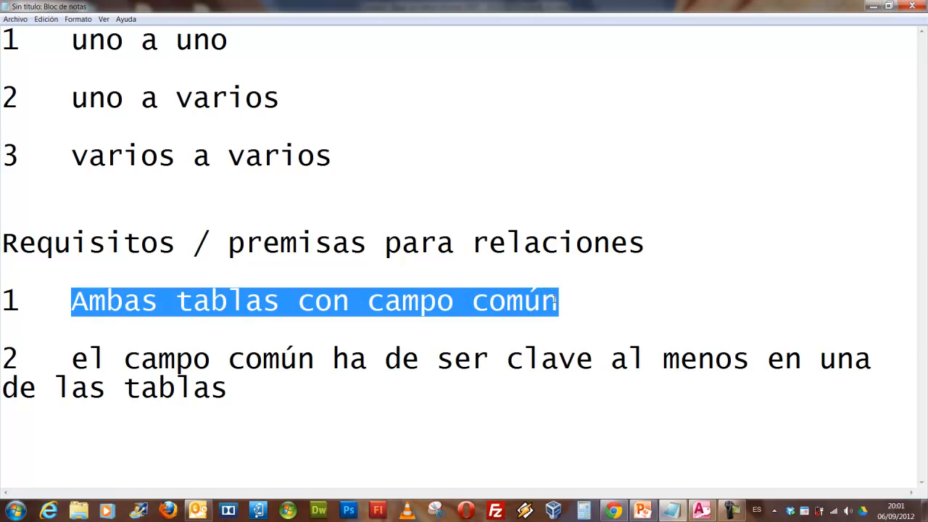
drag(76, 356, 837, 359)
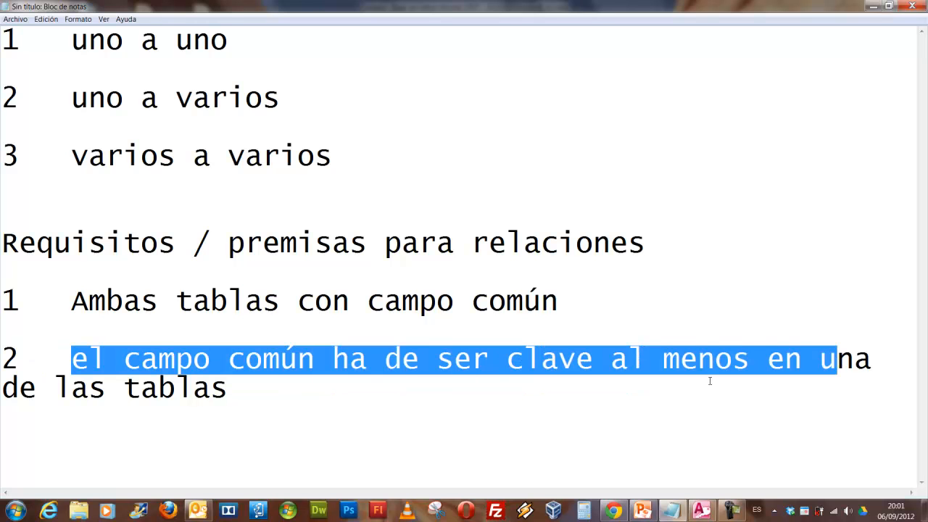
click(508, 424)
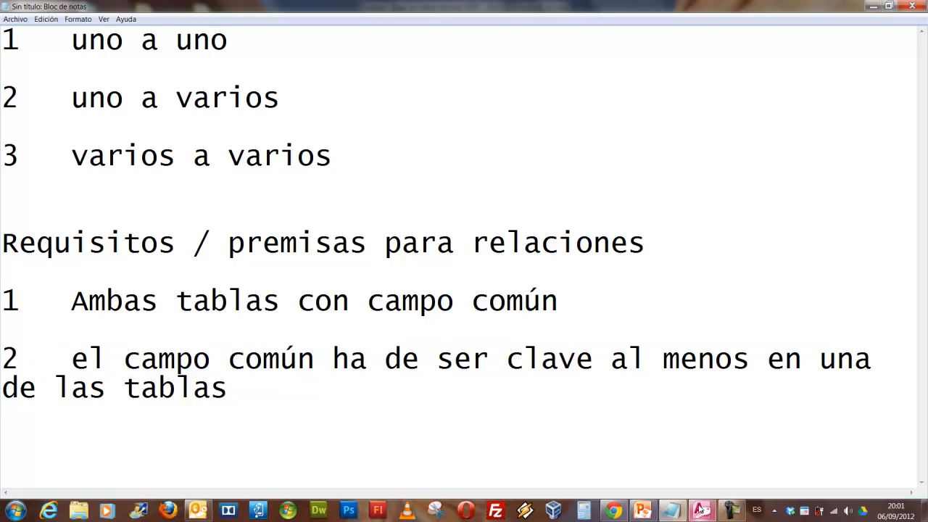
click(702, 510)
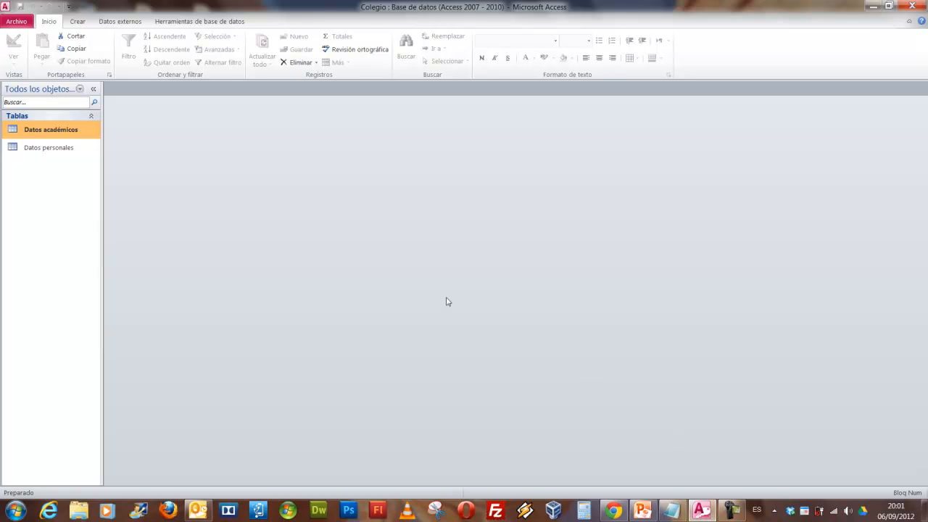
- Check the fields and N_Alumno data types of Datos personales and Datos académicos in Design view, and close both tables
right_click(51, 150)
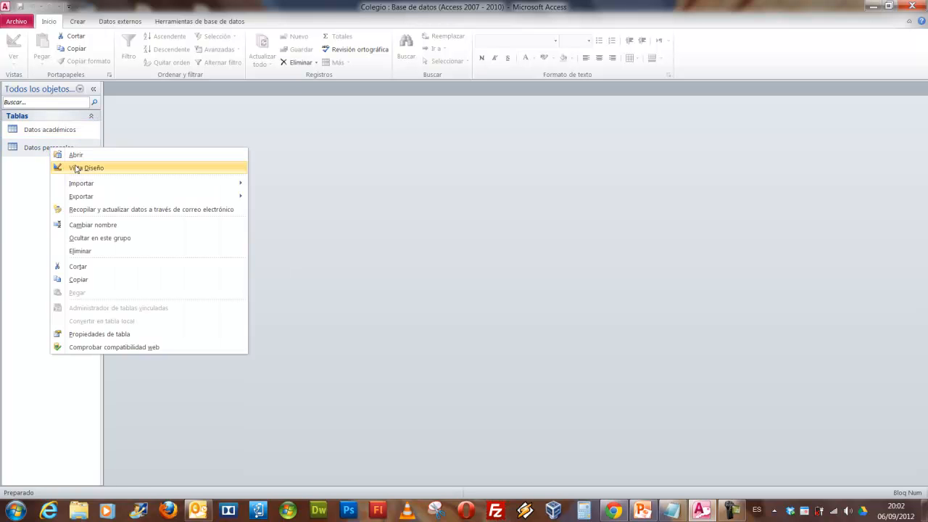
click(77, 167)
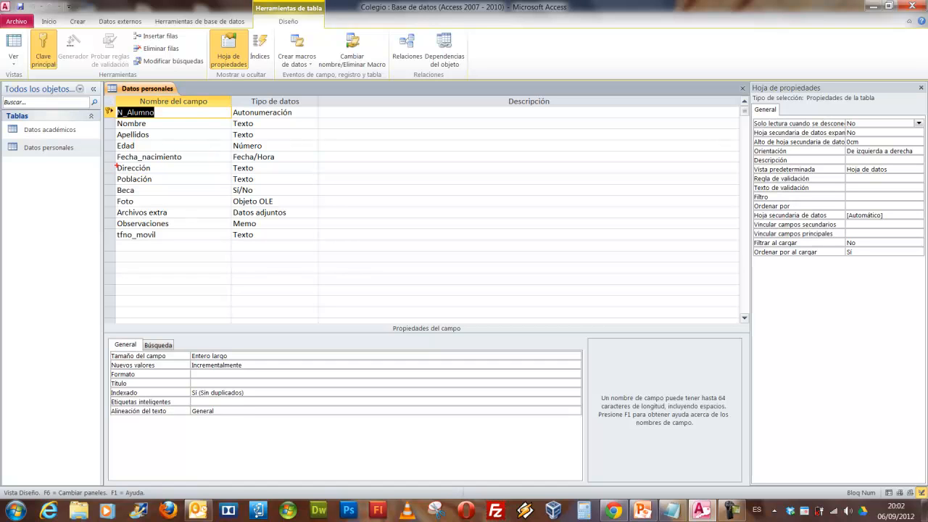
mouse_move(111, 158)
mouse_down()
mouse_move(162, 184)
mouse_move(186, 184)
mouse_up()
right_click(42, 137)
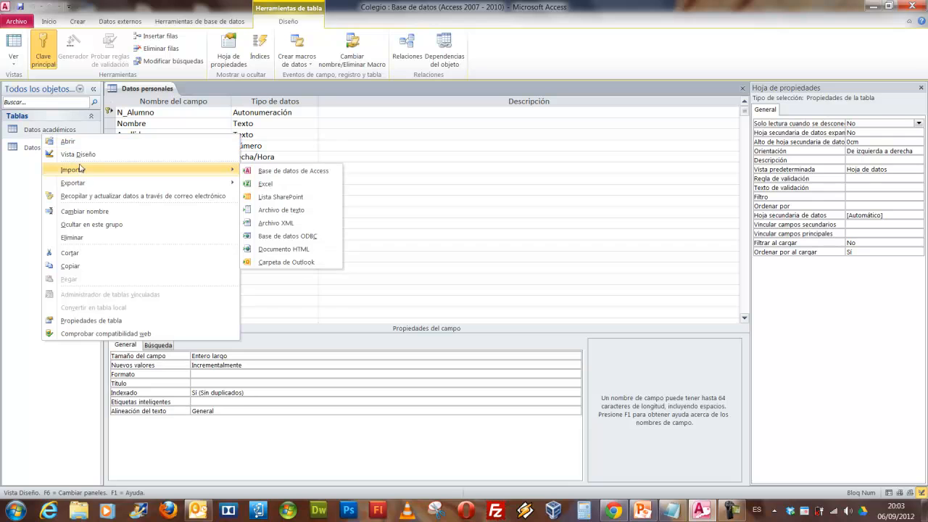
click(79, 155)
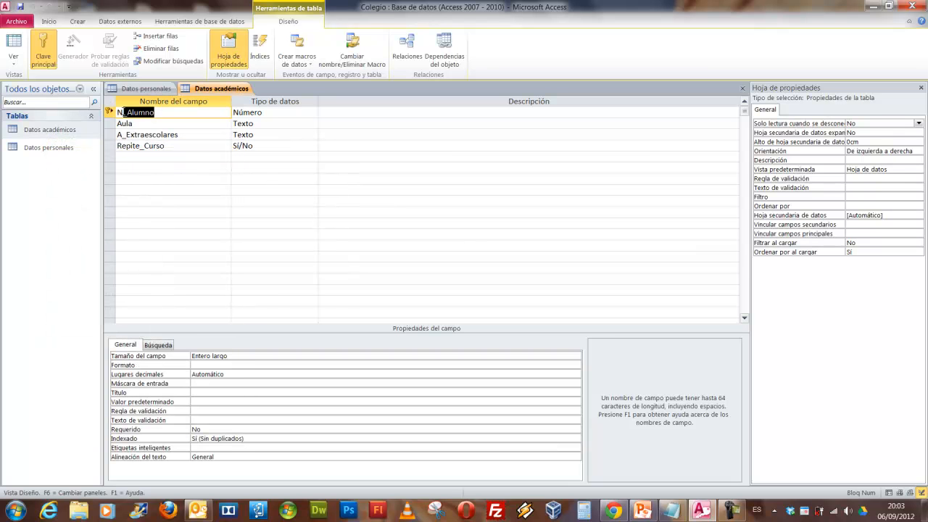
click(279, 112)
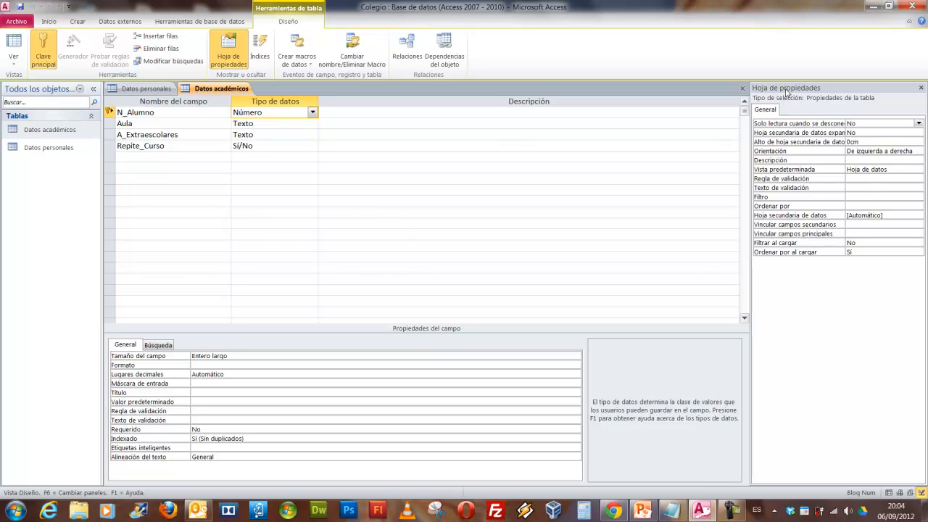
click(742, 88)
click(741, 88)
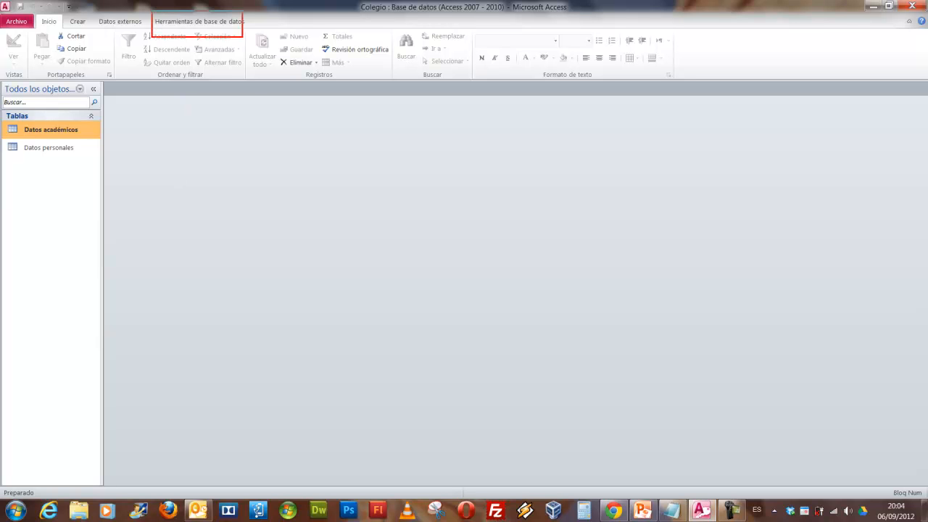
- Open the Relationships window and add the Datos académicos and Datos personales tables to it
click(166, 20)
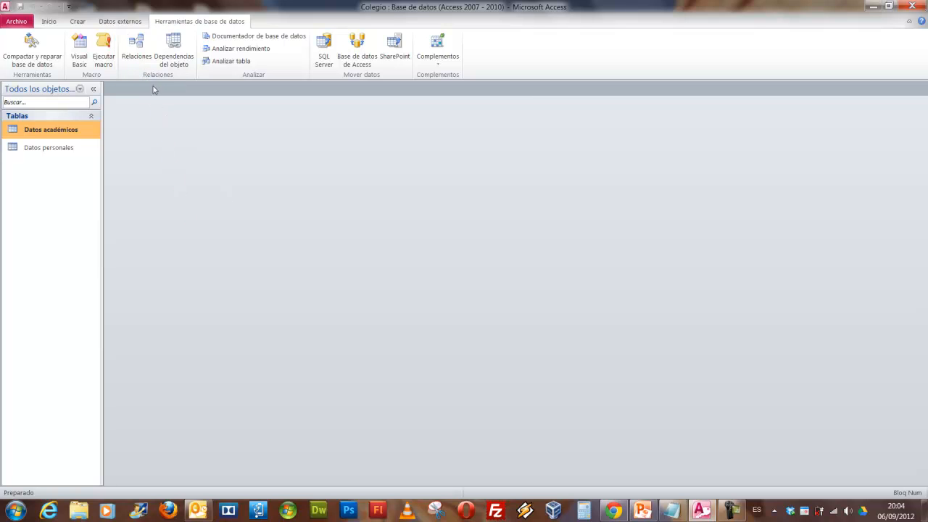
click(133, 49)
click(132, 50)
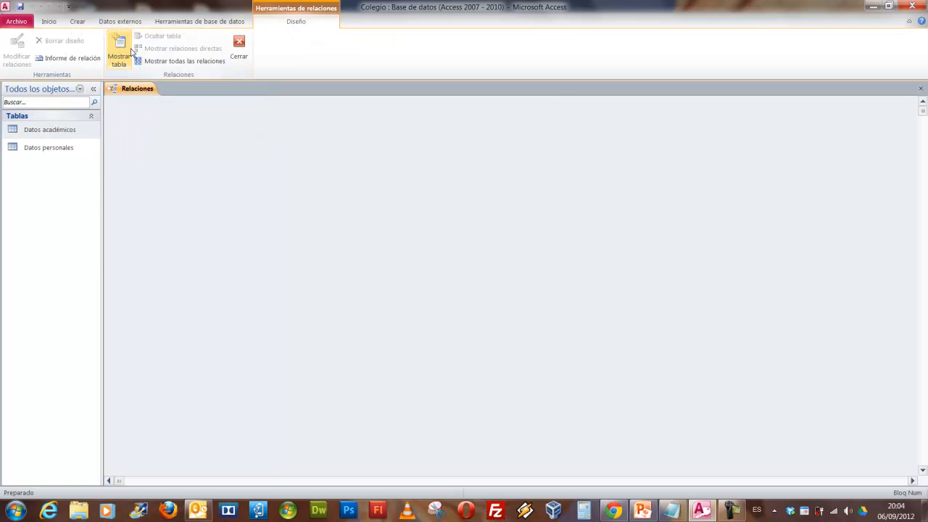
drag(489, 129, 425, 149)
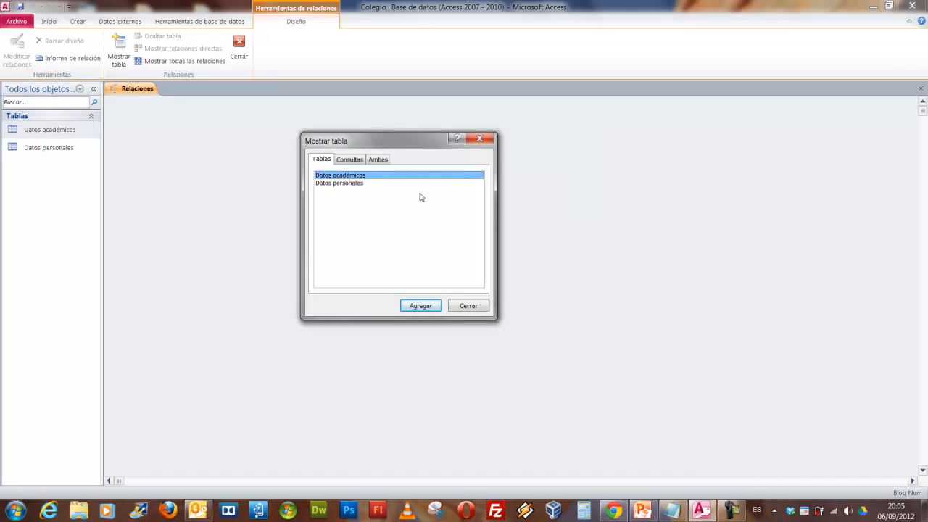
shift+click(359, 186)
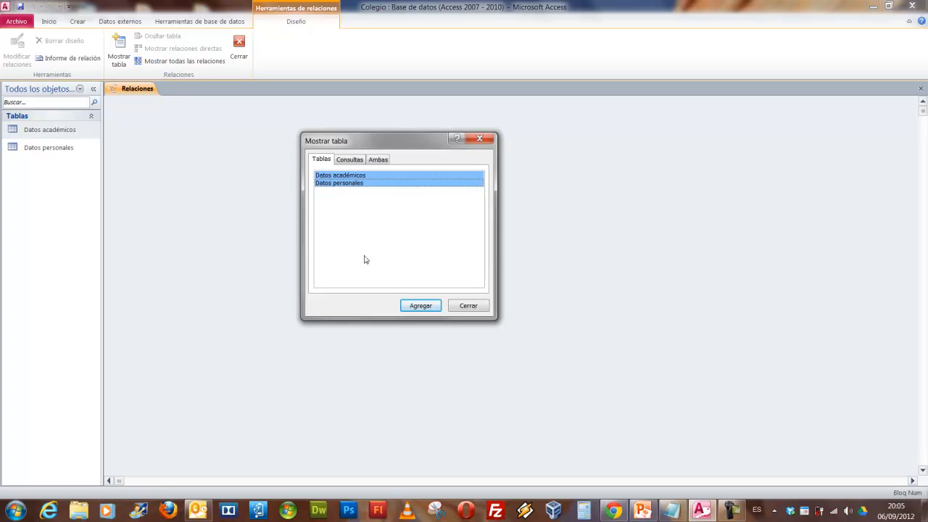
mouse_move(391, 287)
mouse_down()
mouse_move(446, 328)
mouse_move(442, 280)
mouse_move(457, 243)
mouse_up()
key(Escape)
click(413, 307)
drag(395, 141, 517, 126)
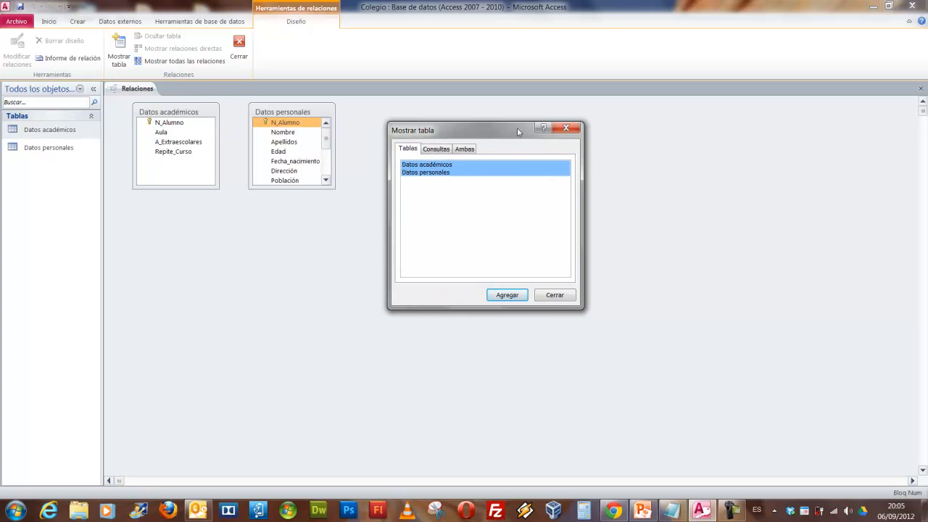
click(566, 131)
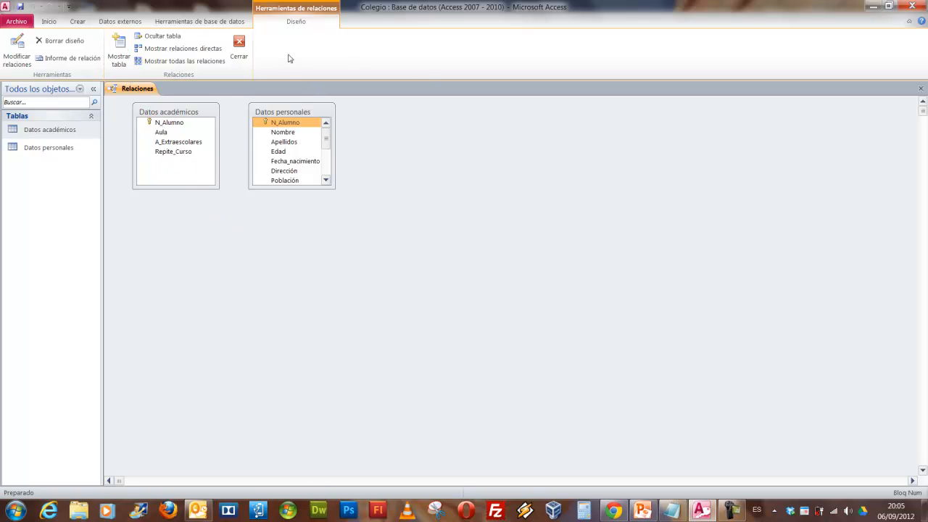
click(119, 51)
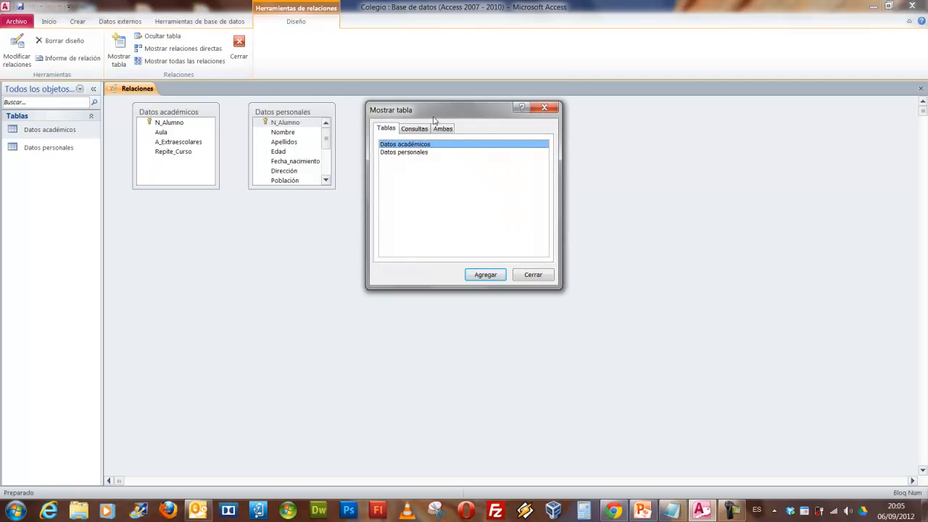
drag(439, 116, 446, 132)
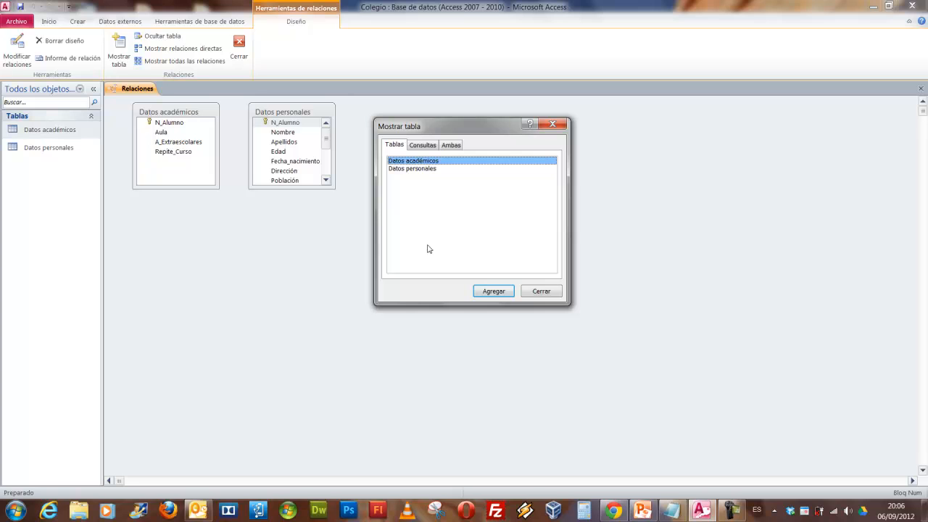
click(559, 125)
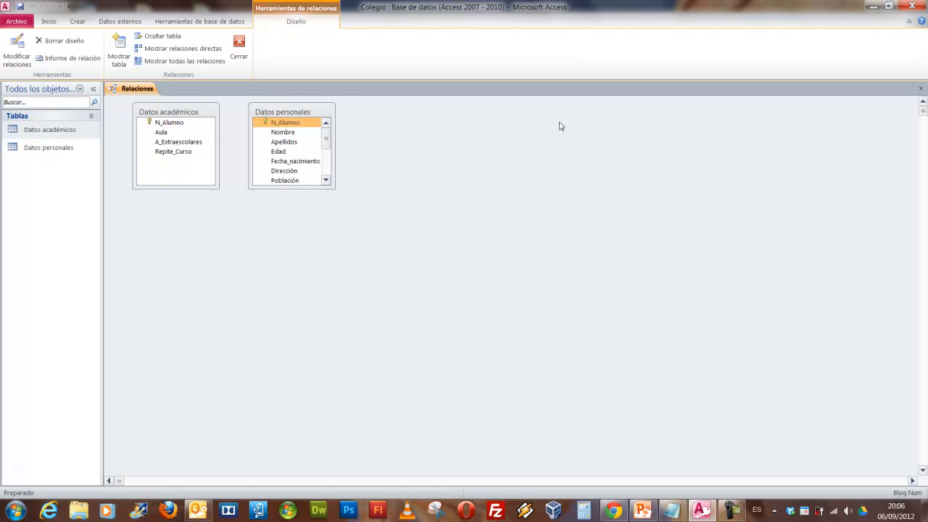
- Enlarge both table boxes in the relationships layout and move Datos personales farther from Datos académicos
drag(309, 117, 349, 121)
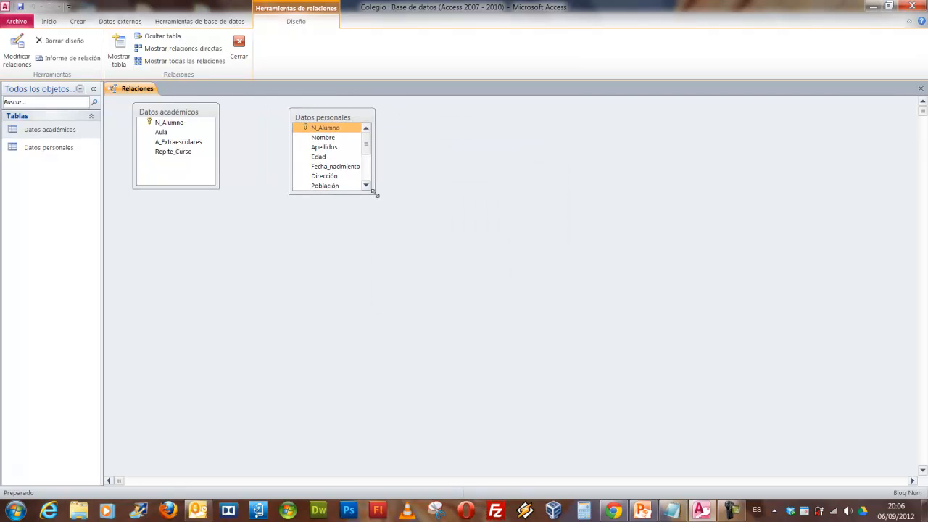
drag(374, 195, 397, 216)
drag(218, 188, 253, 216)
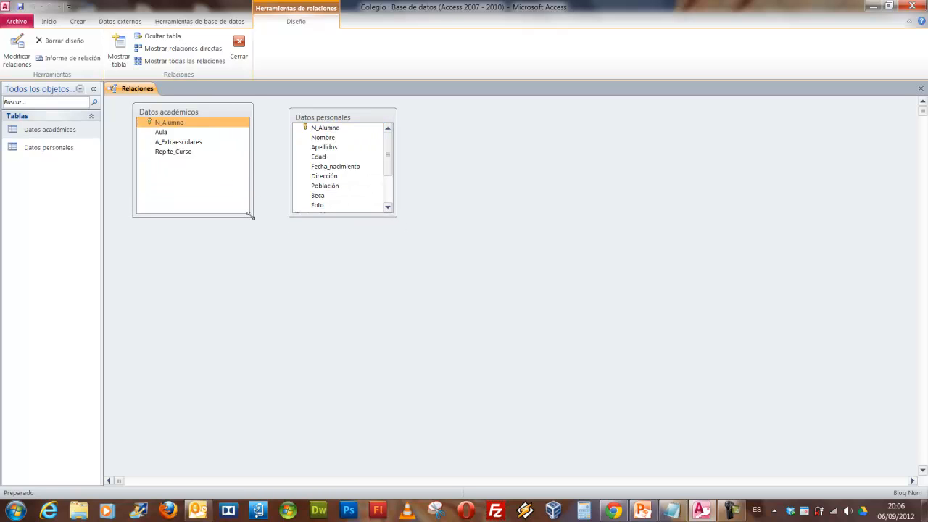
click(345, 126)
drag(345, 122, 357, 116)
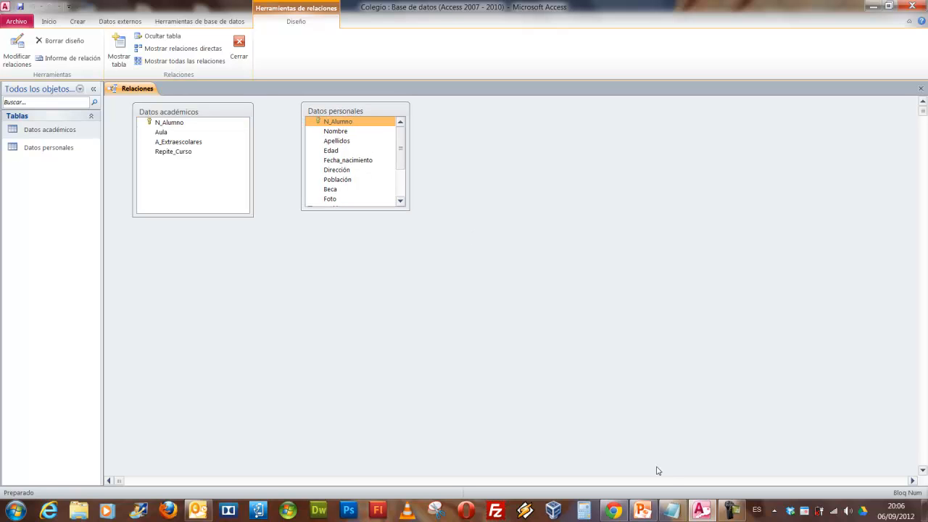
- Review the common-field requirement in the Notepad notes and compare it with the N_Alumno key fields of both tables in Access
click(673, 510)
drag(71, 301, 555, 303)
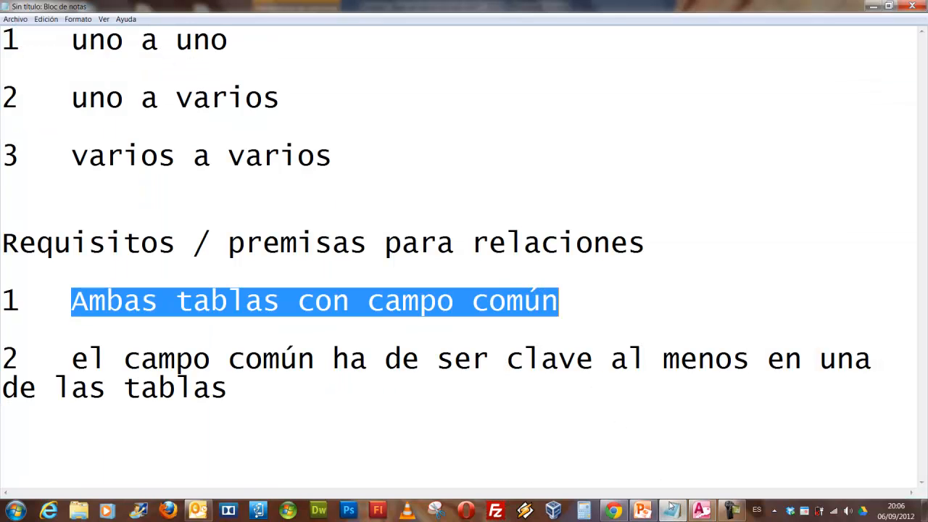
click(702, 511)
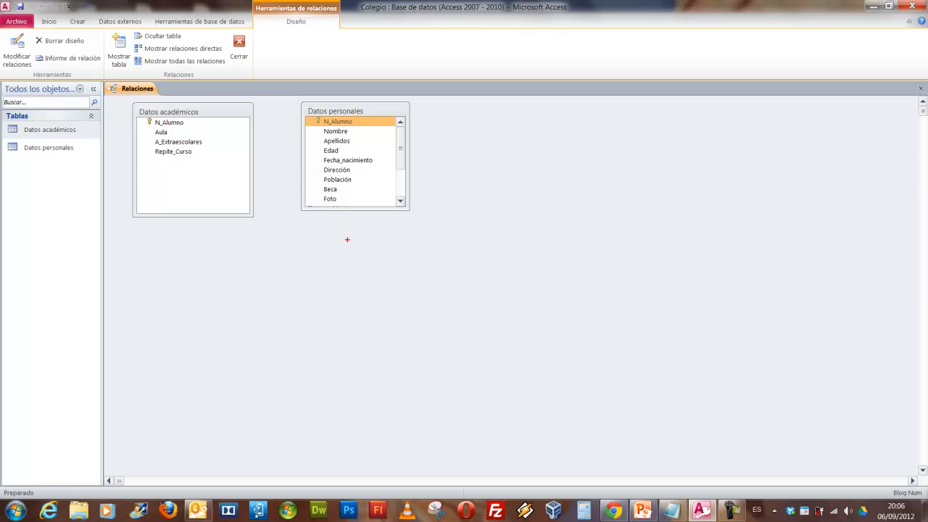
drag(142, 108, 200, 126)
drag(306, 114, 383, 127)
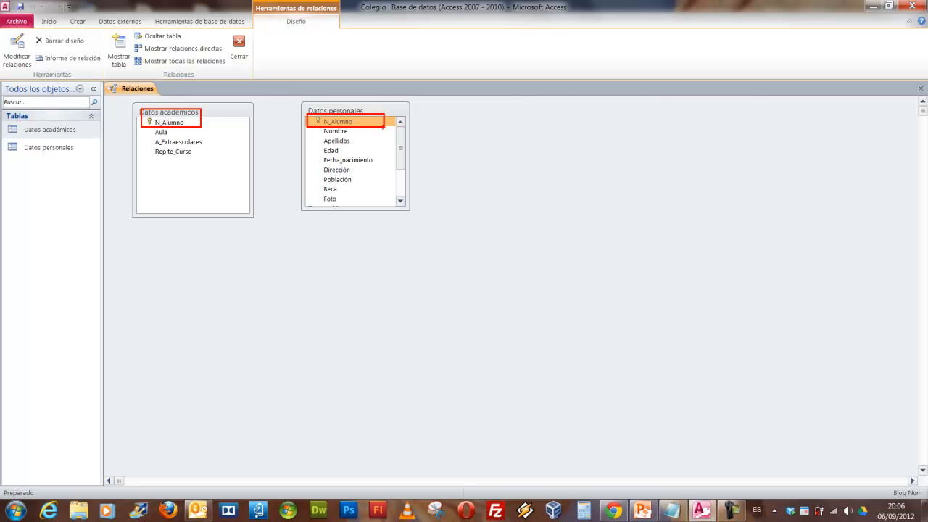
- Compare the tables in the relationships layout with the Notepad requirement that the common field be a key in at least one table
drag(187, 136, 237, 240)
drag(358, 131, 392, 193)
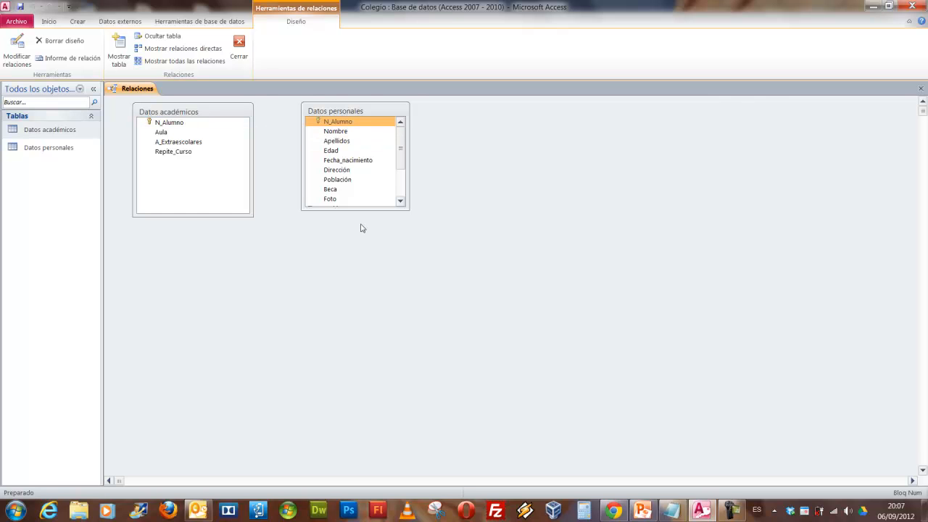
click(672, 511)
drag(71, 359, 368, 358)
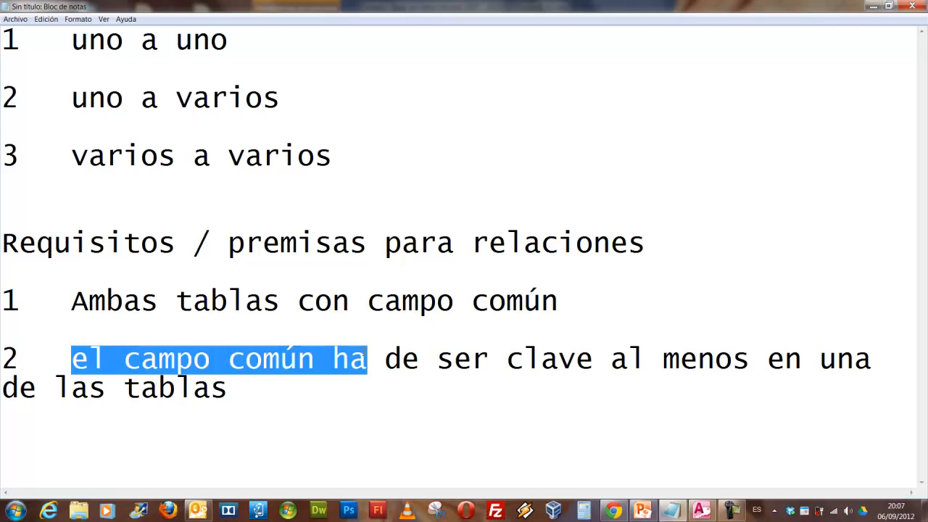
click(672, 511)
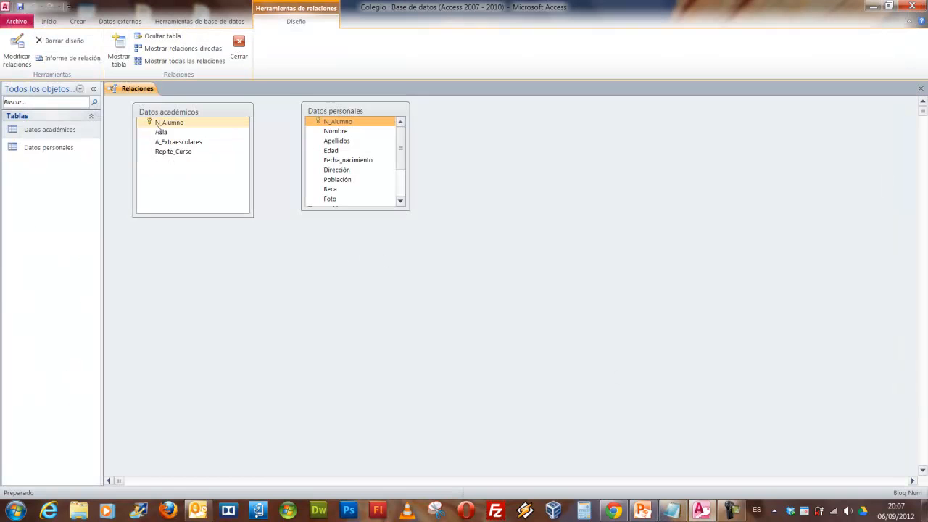
- Examine the N_Alumno key field in Datos académicos and Datos personales as the common field of both tables
drag(174, 127, 348, 125)
click(349, 124)
click(212, 125)
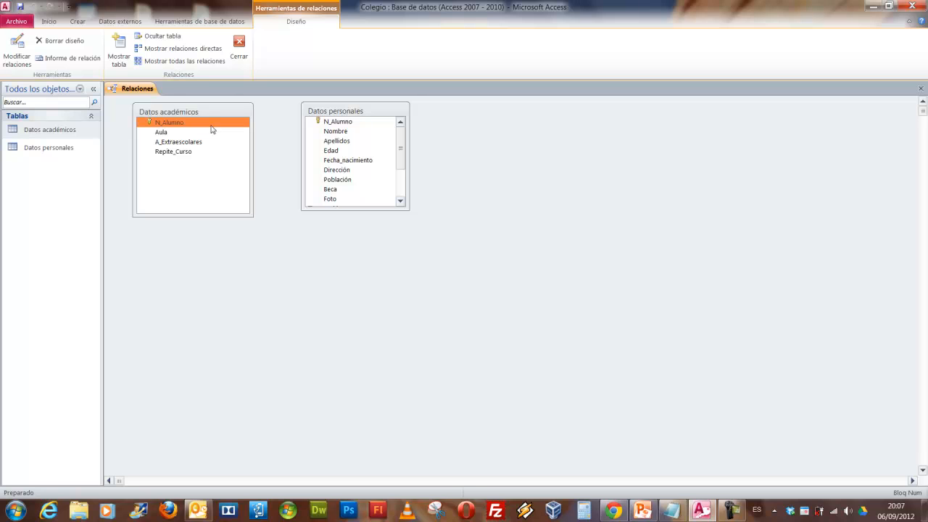
drag(212, 129, 324, 200)
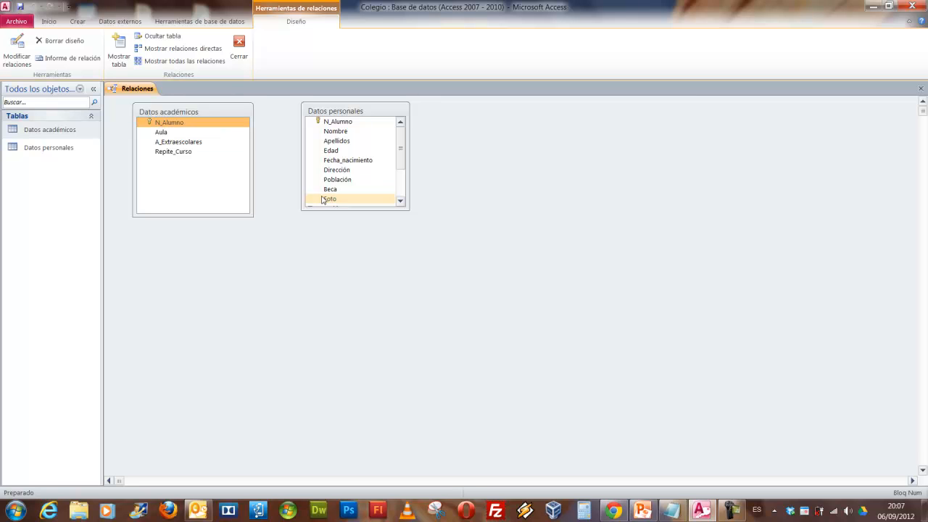
drag(324, 201, 423, 266)
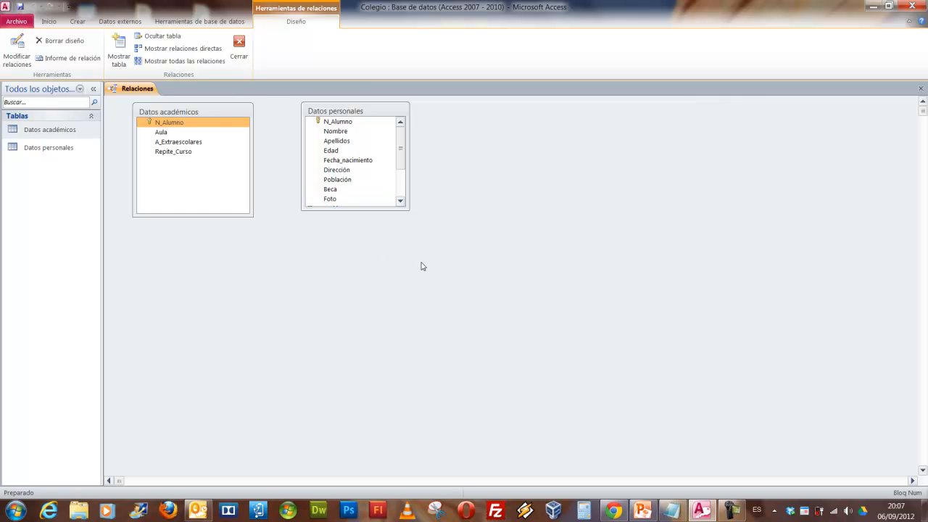
key(ctrl+2)
drag(457, 172, 457, 214)
- Review the relationship types and requirements in the Notepad notes, marking both lists and temporarily annotating them with "indeterminada"
click(671, 510)
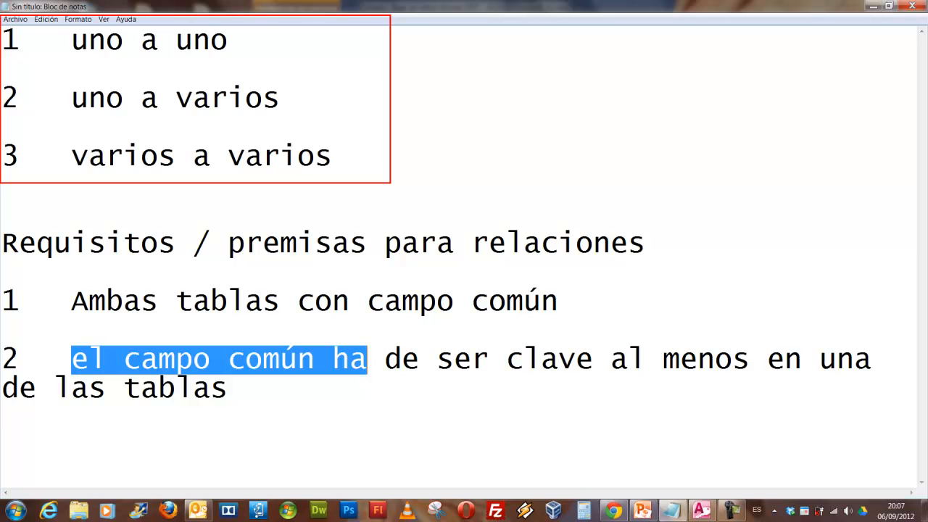
drag(347, 76, 447, 57)
mouse_move(2, 275)
mouse_down()
mouse_move(99, 314)
mouse_move(835, 421)
mouse_move(793, 424)
mouse_up()
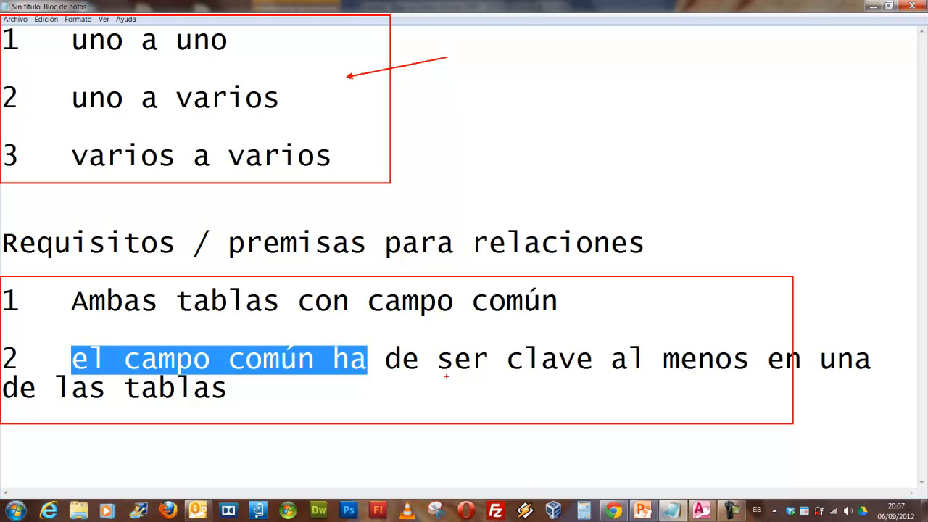
drag(436, 177, 434, 132)
text(indetermin)
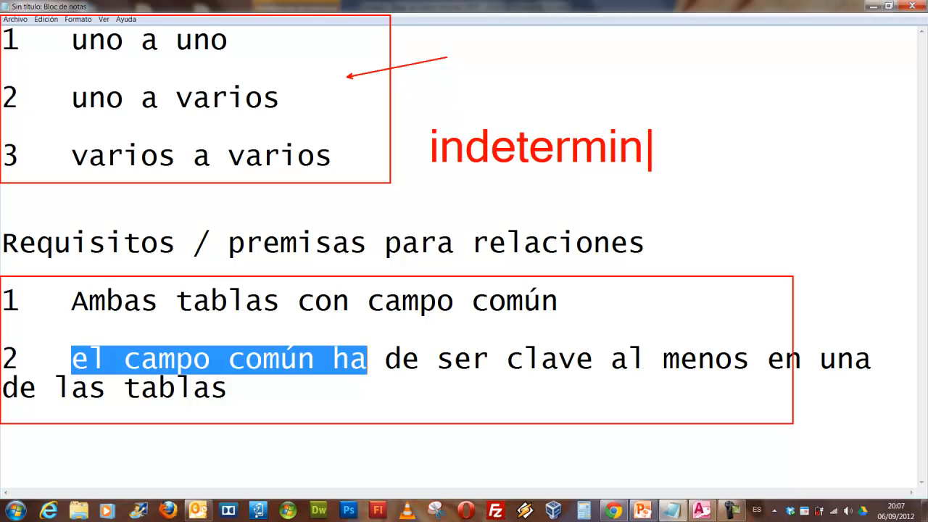
text(ada)
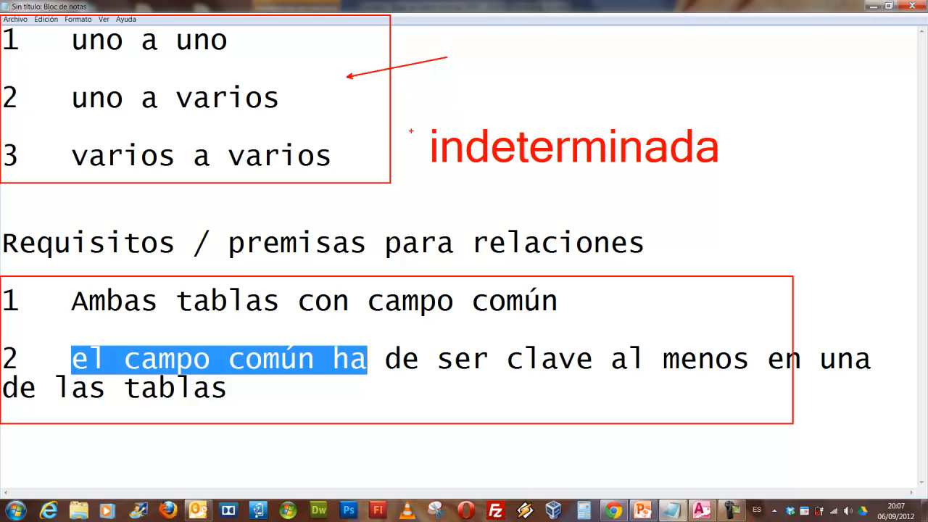
drag(414, 119, 750, 186)
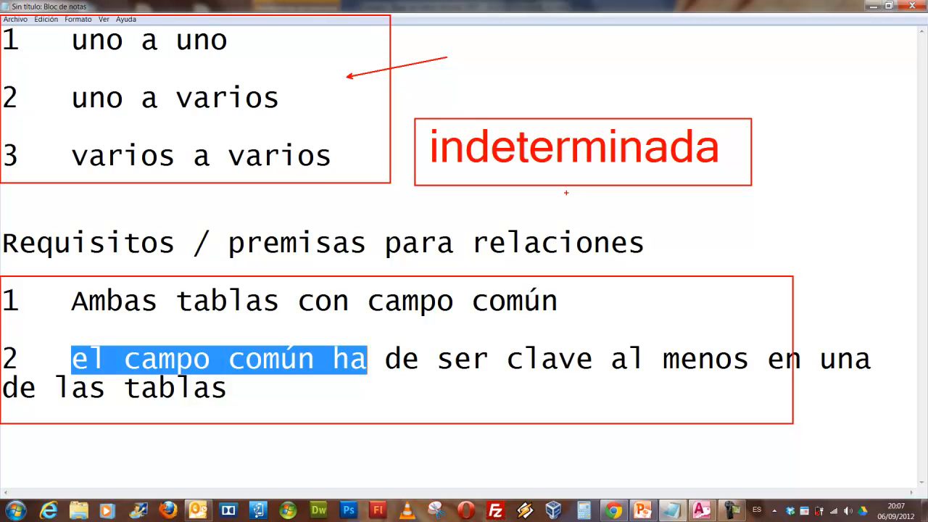
key(Escape)
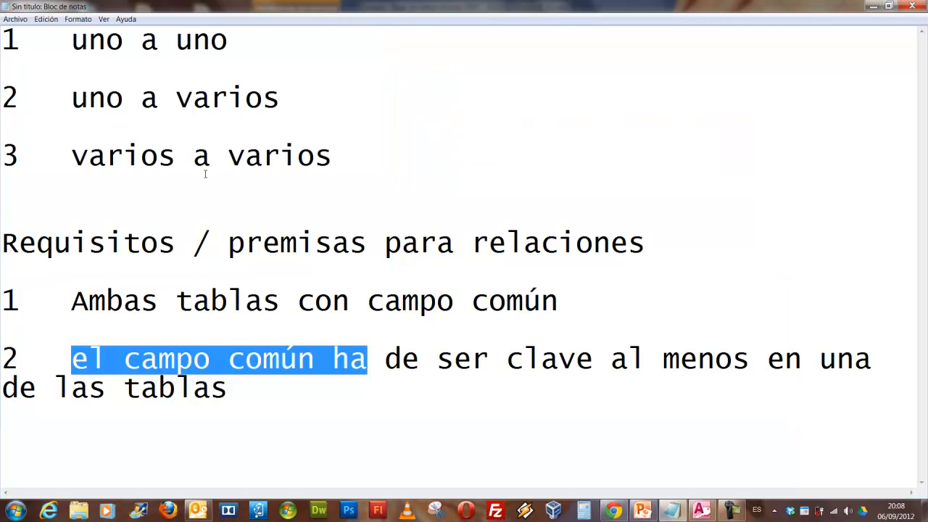
- Back in Access, relate N_Alumno of Datos académicos to N_Alumno of Datos personales, with Exigir integridad referencial enabled
click(701, 511)
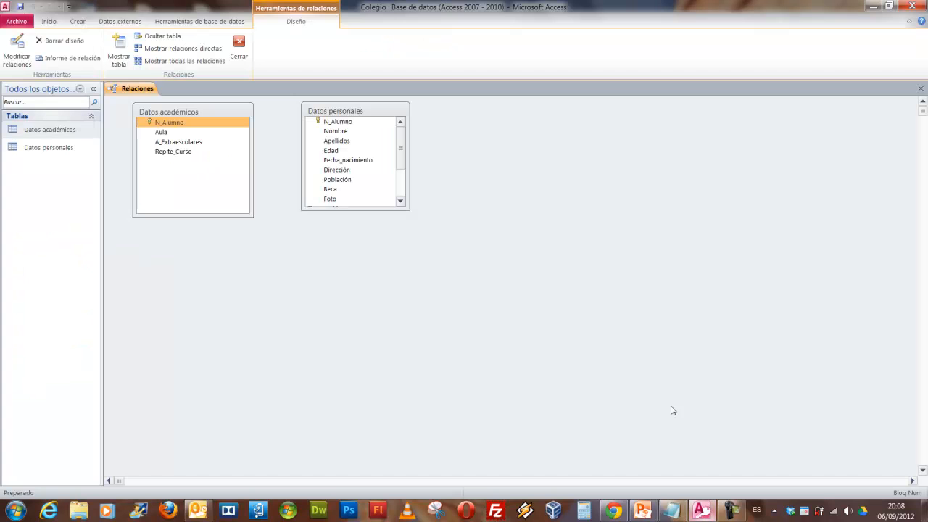
drag(364, 114, 365, 116)
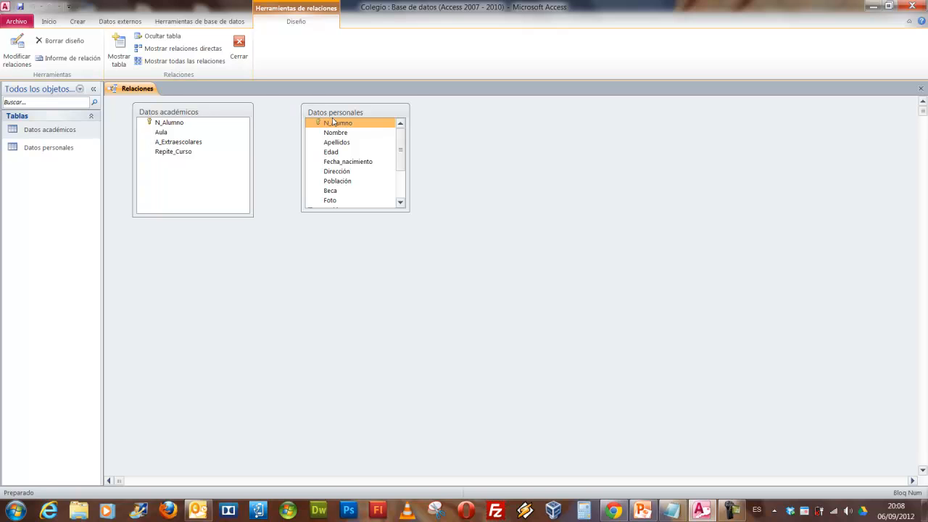
drag(167, 123, 337, 128)
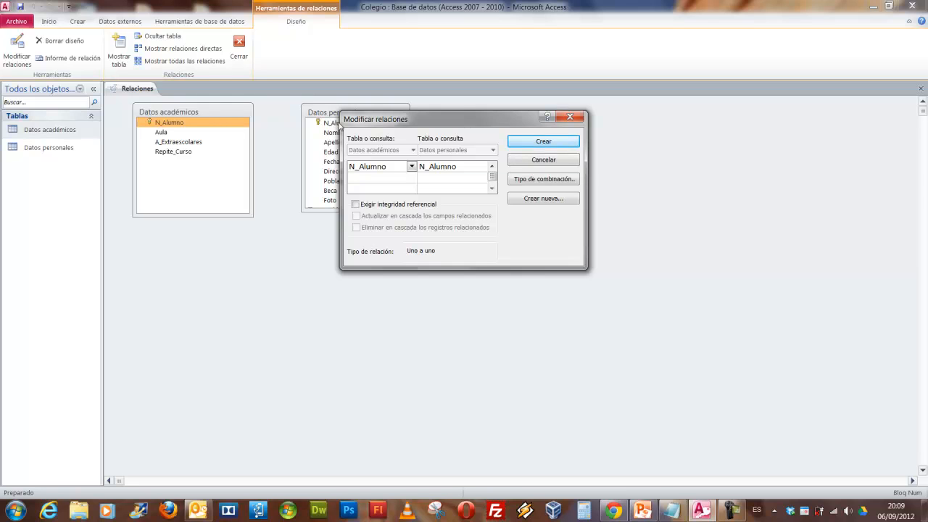
drag(395, 126, 432, 136)
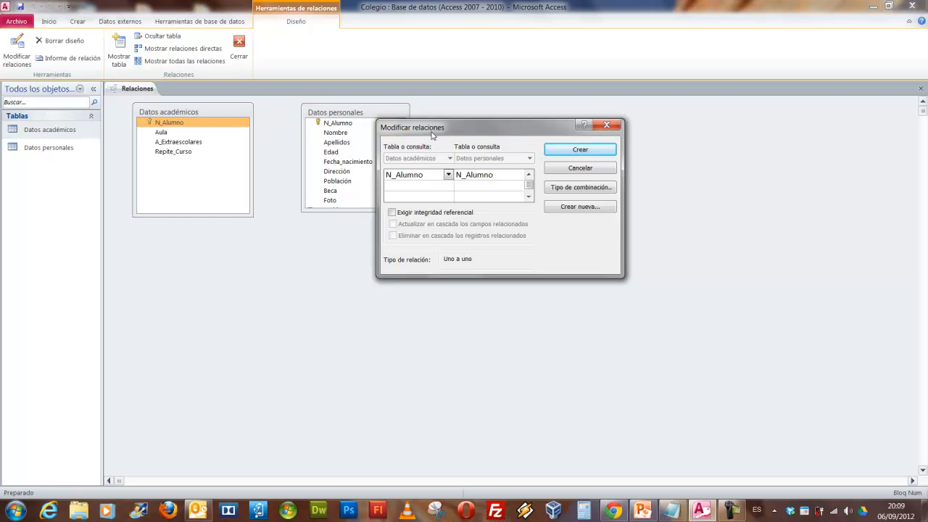
click(396, 214)
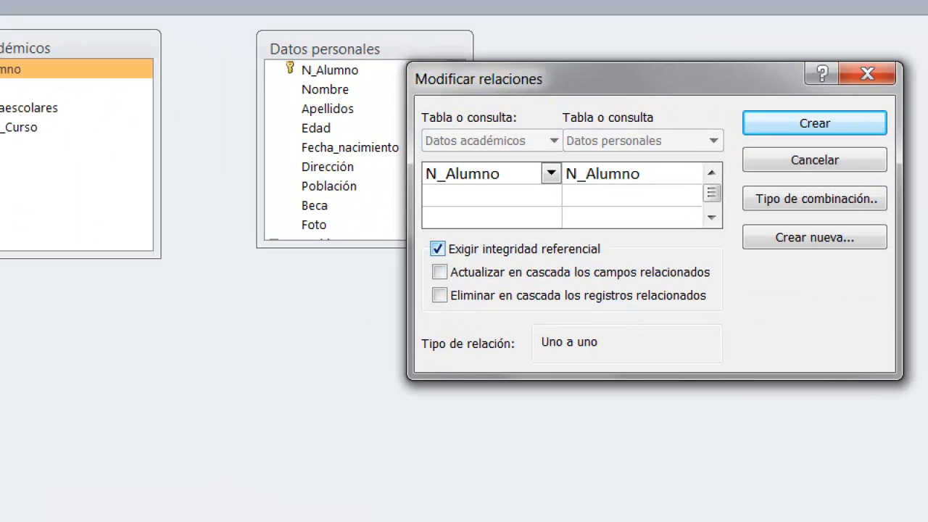
mouse_move(429, 236)
mouse_down()
mouse_move(523, 264)
mouse_move(631, 266)
mouse_up()
drag(750, 119, 586, 141)
key(Escape)
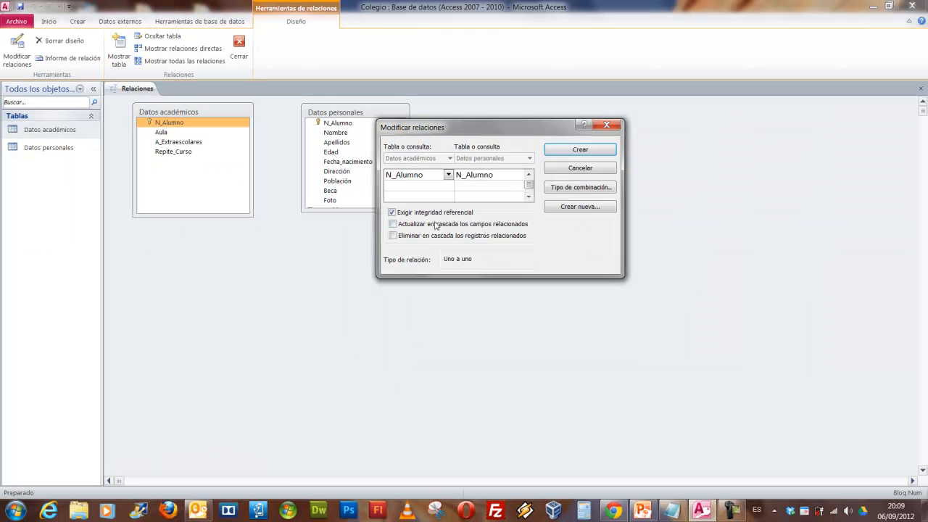
click(565, 154)
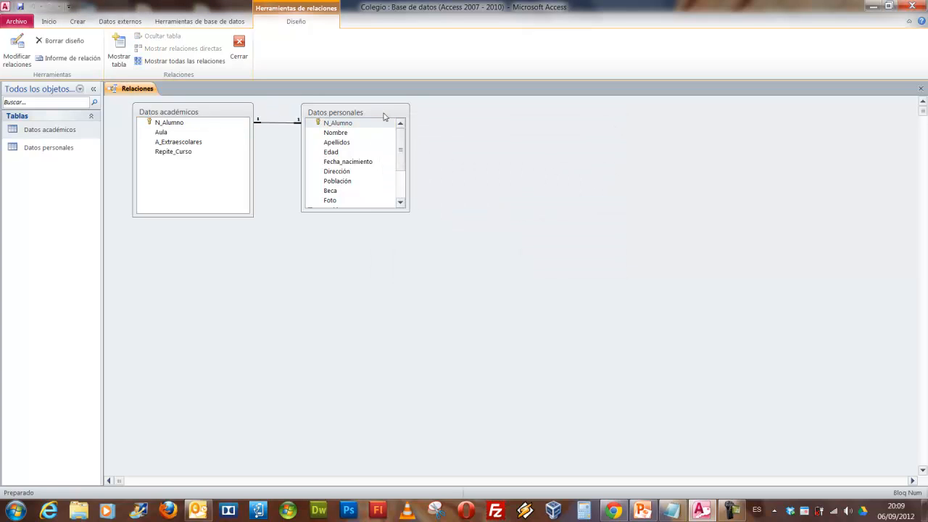
- Move the Datos personales table box farther from Datos académicos and examine the markers at both ends of the join line
drag(378, 114, 459, 148)
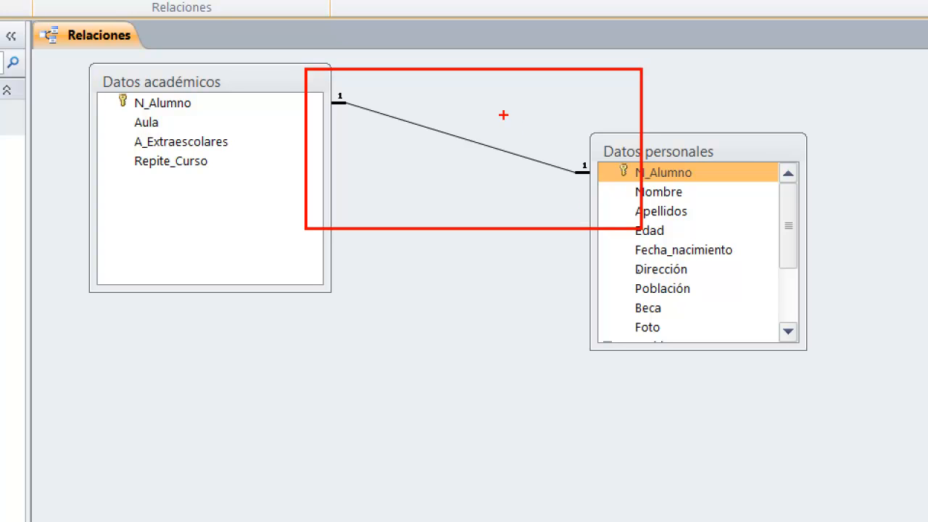
drag(321, 83, 356, 112)
drag(563, 152, 598, 186)
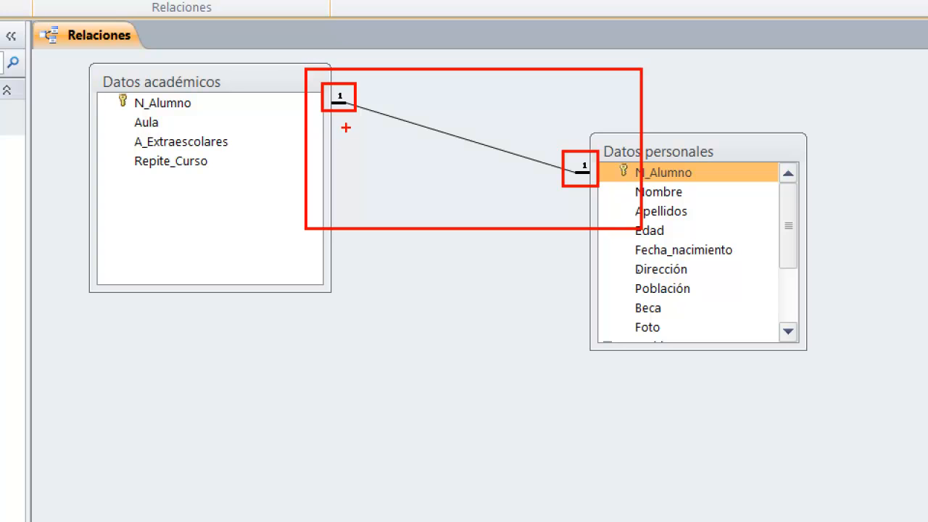
drag(346, 129, 347, 246)
drag(588, 213, 553, 297)
key(Escape)
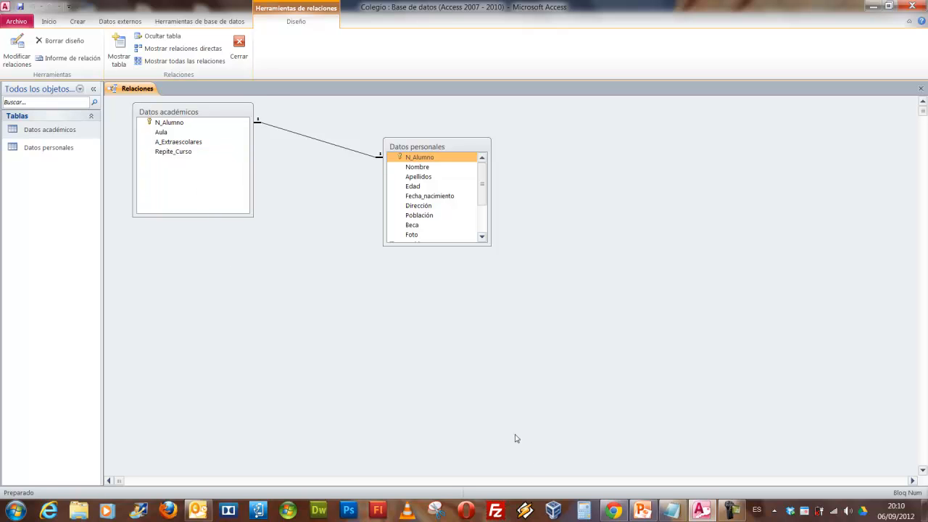
- Review the "uno a uno" relationship type in the Notepad notes and return to Access
click(672, 510)
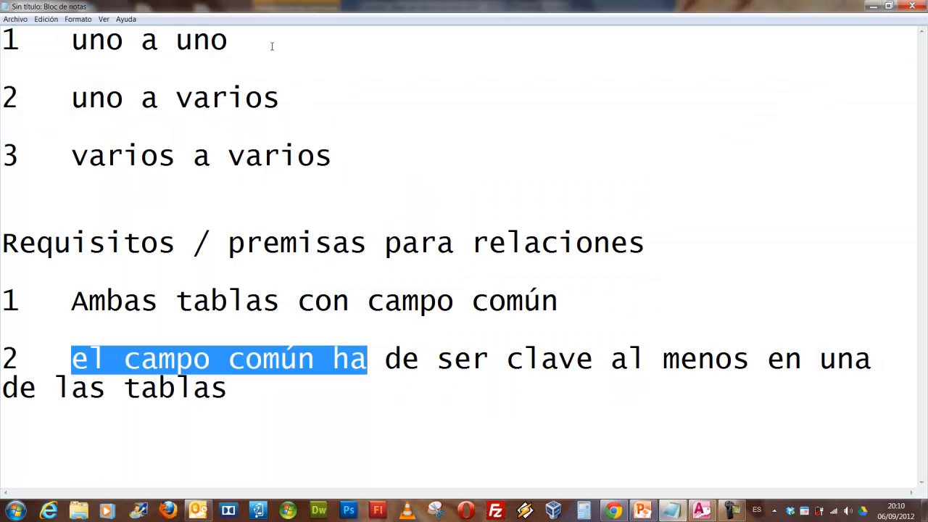
drag(272, 47, 71, 41)
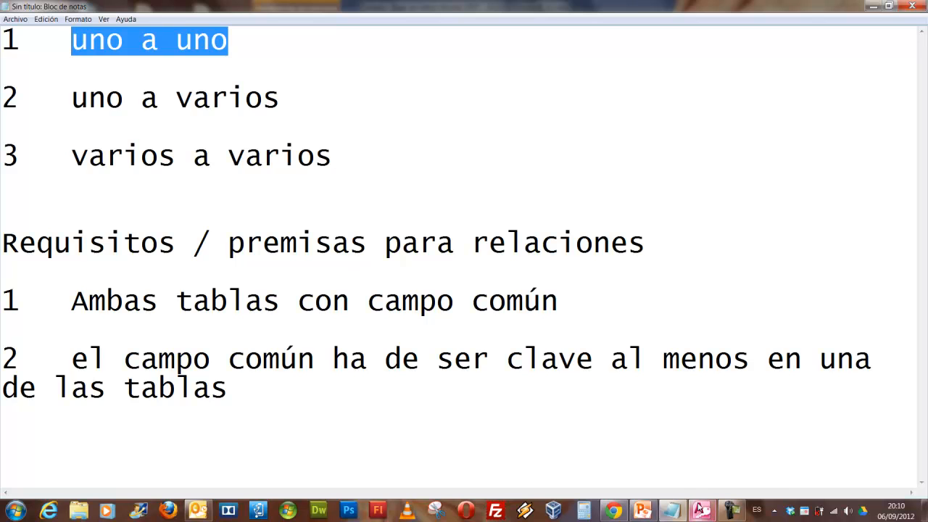
click(701, 510)
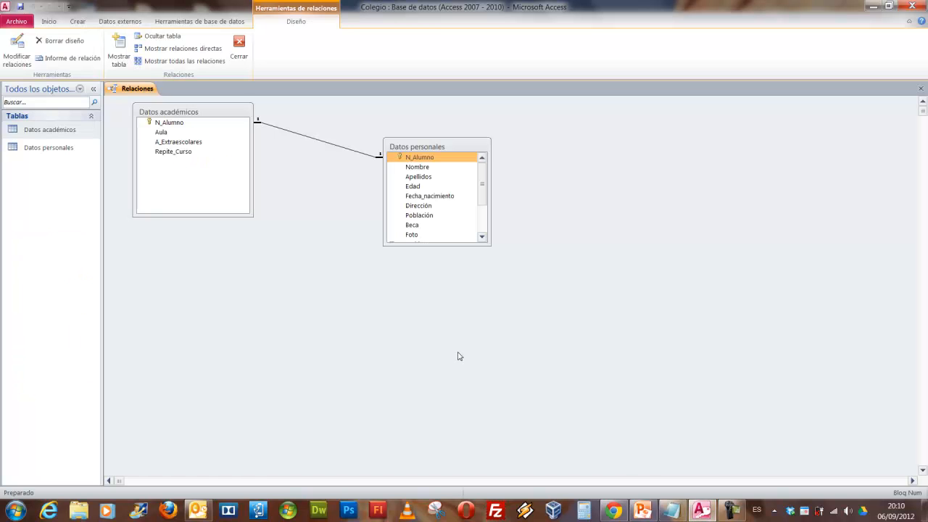
- Examine the cardinality markers on the join line and how the N_Alumno records of the two tables correspond
drag(161, 182, 236, 182)
drag(386, 128, 477, 129)
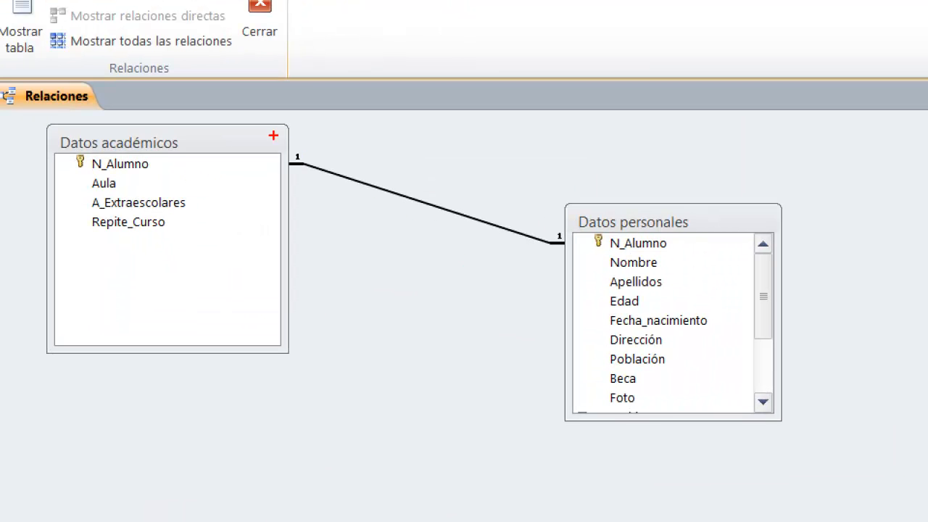
drag(538, 208, 569, 253)
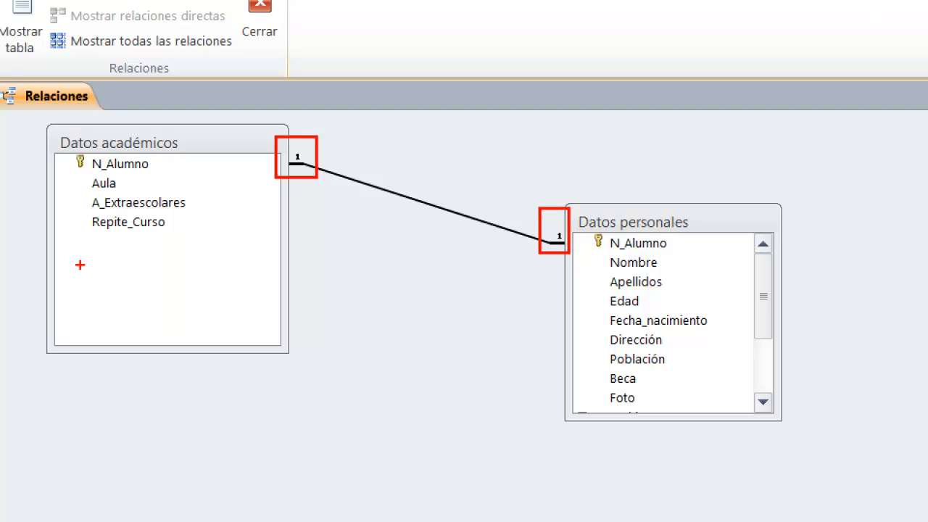
mouse_move(68, 265)
mouse_down()
mouse_move(259, 258)
mouse_move(261, 269)
mouse_up()
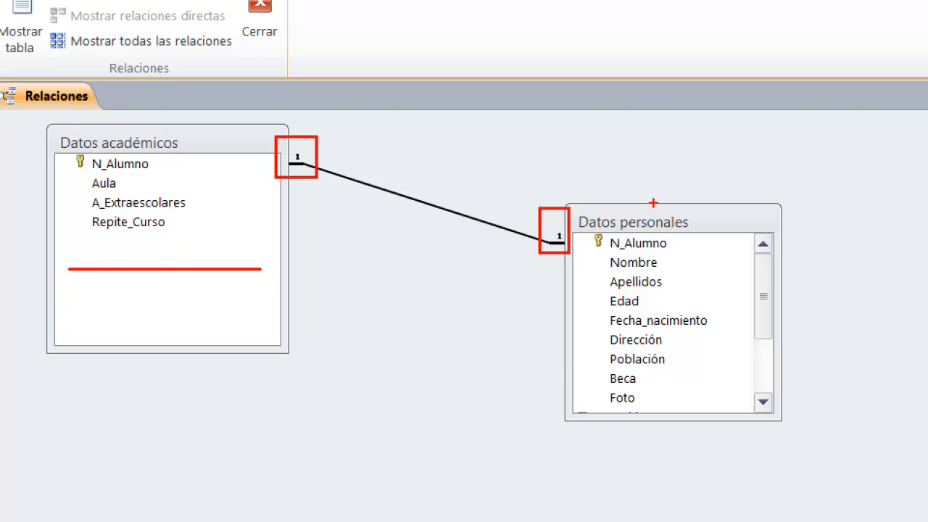
drag(588, 191, 768, 193)
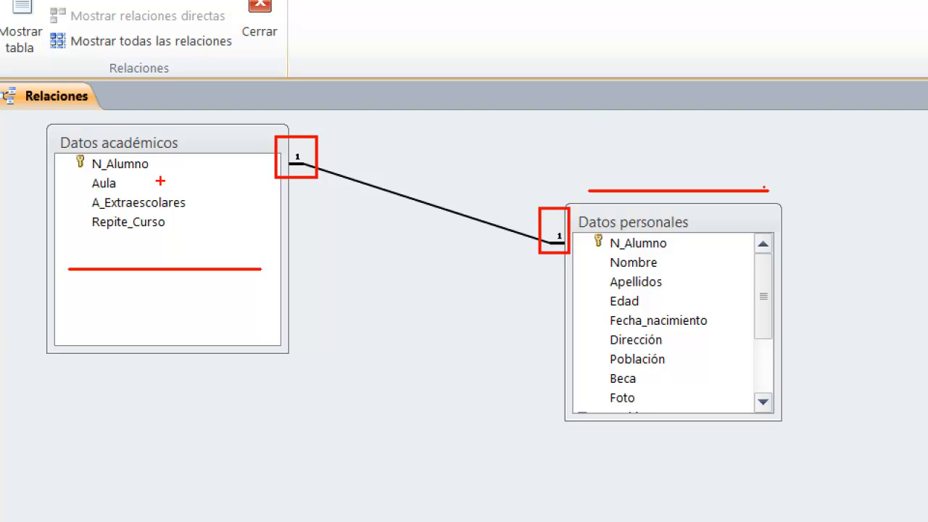
drag(171, 166, 260, 158)
drag(695, 242, 813, 242)
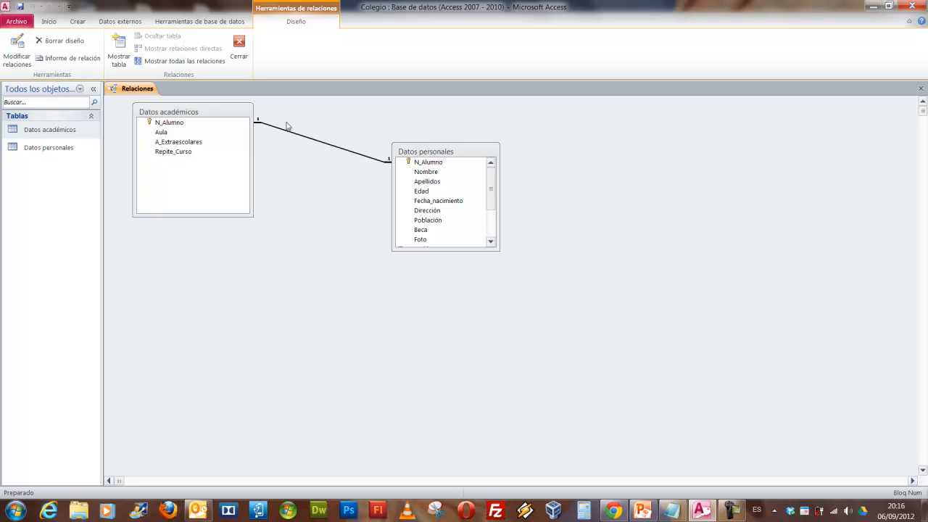
- Open the relationship between Datos académicos and Datos personales for editing and examine its Exigir integridad referencial option
right_click(322, 145)
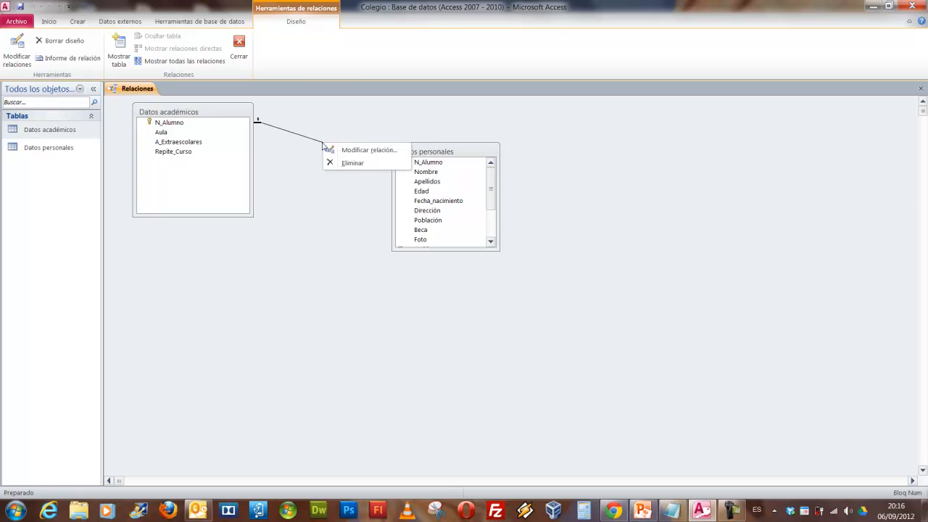
key(Escape)
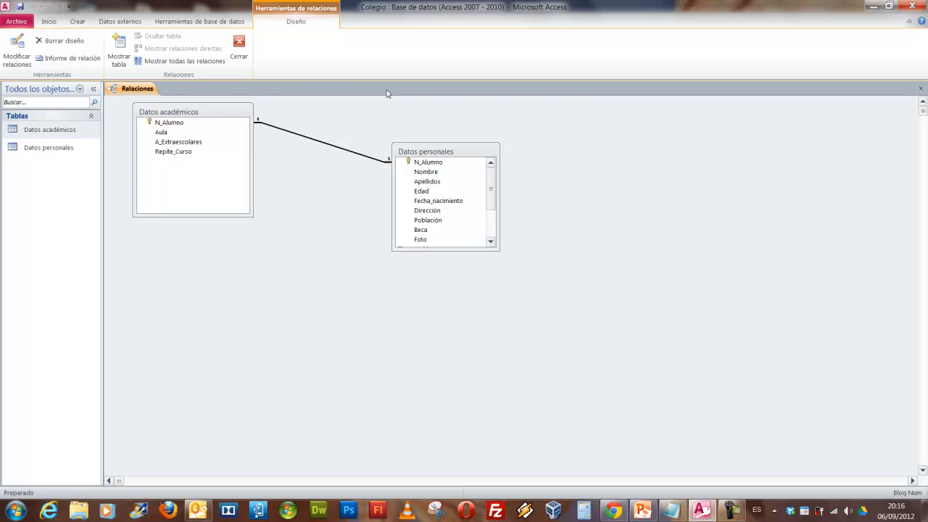
right_click(322, 145)
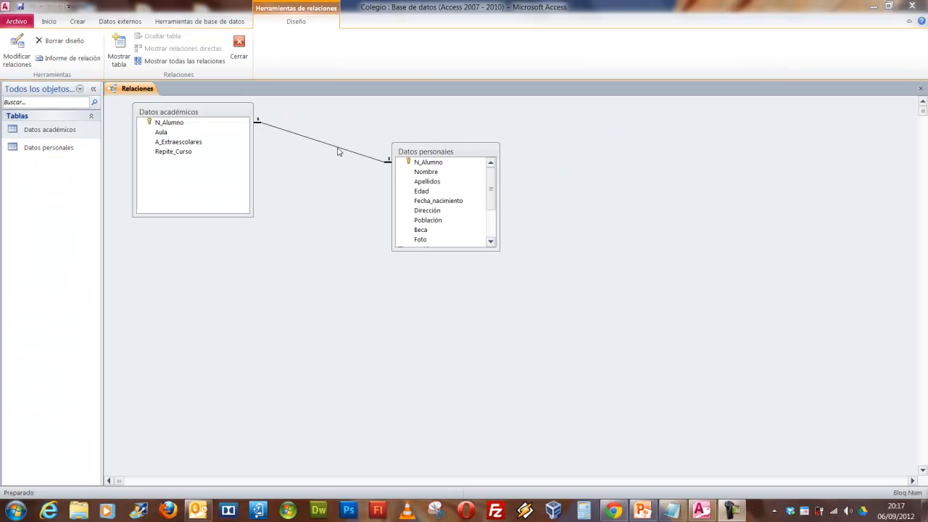
right_click(337, 151)
click(356, 155)
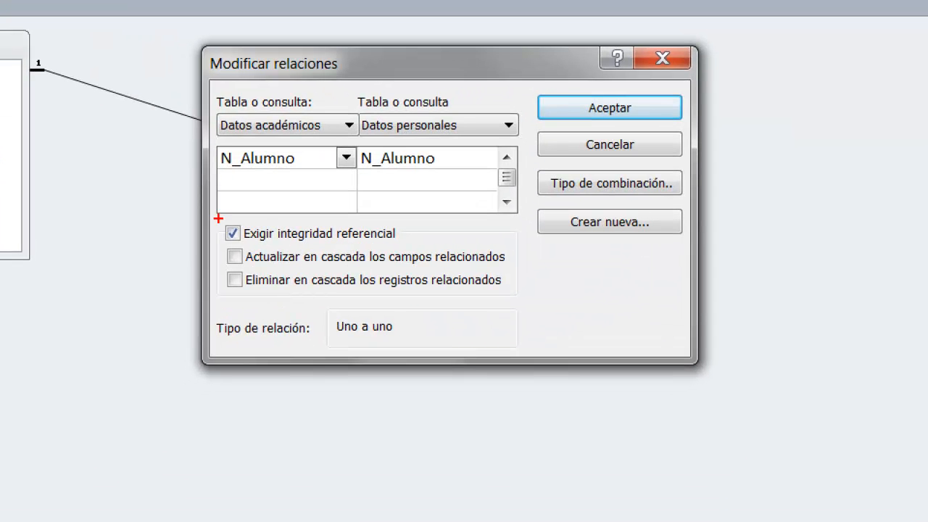
drag(218, 218, 416, 242)
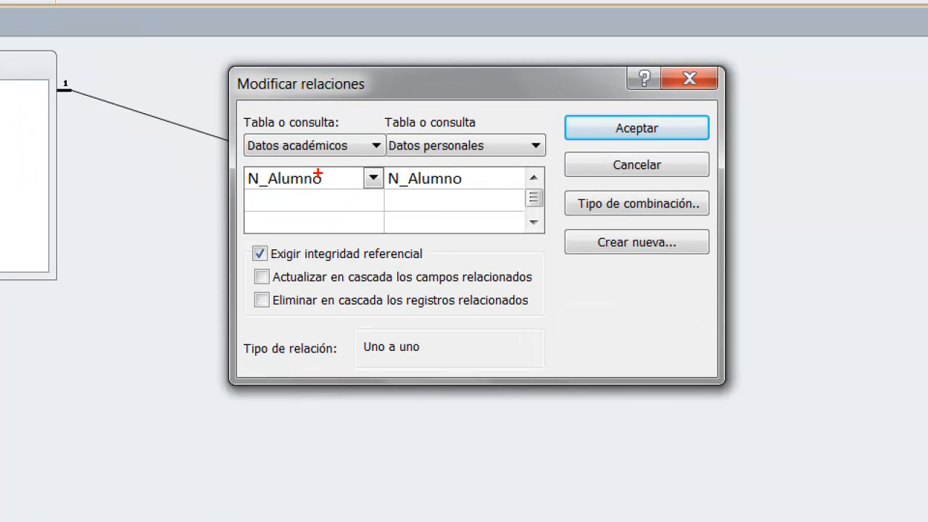
- Turn off Exigir integridad referencial for the N_Alumno relationship, apply the change and close the Relaciones window
mouse_move(226, 159)
mouse_down()
mouse_move(393, 194)
mouse_move(555, 194)
mouse_up()
drag(250, 237, 475, 273)
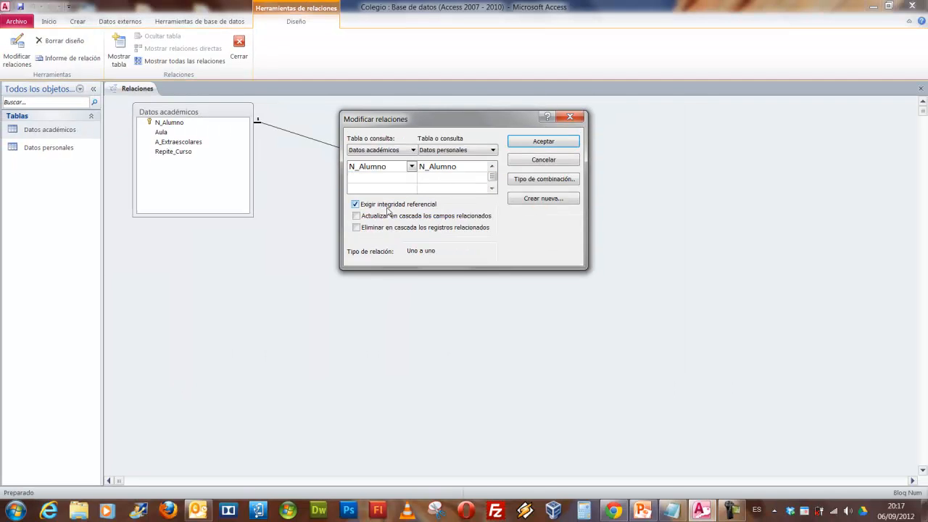
click(321, 256)
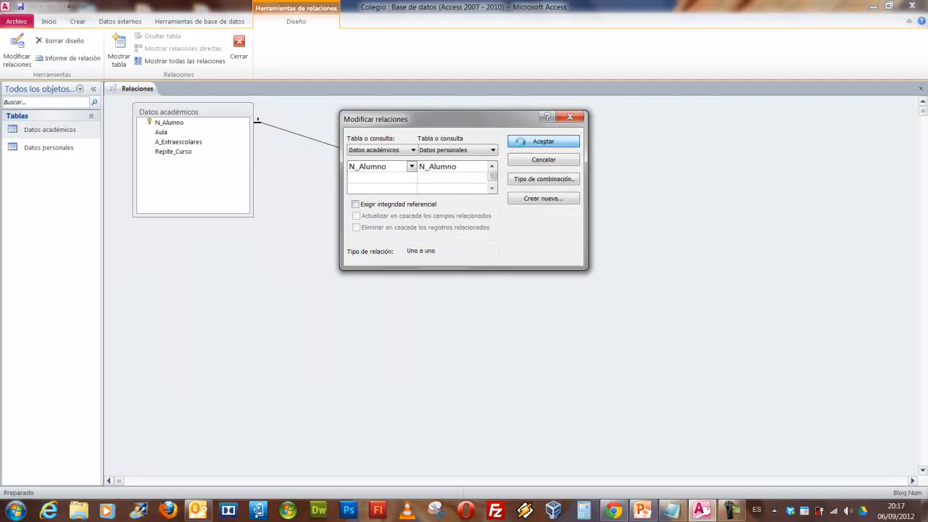
click(521, 144)
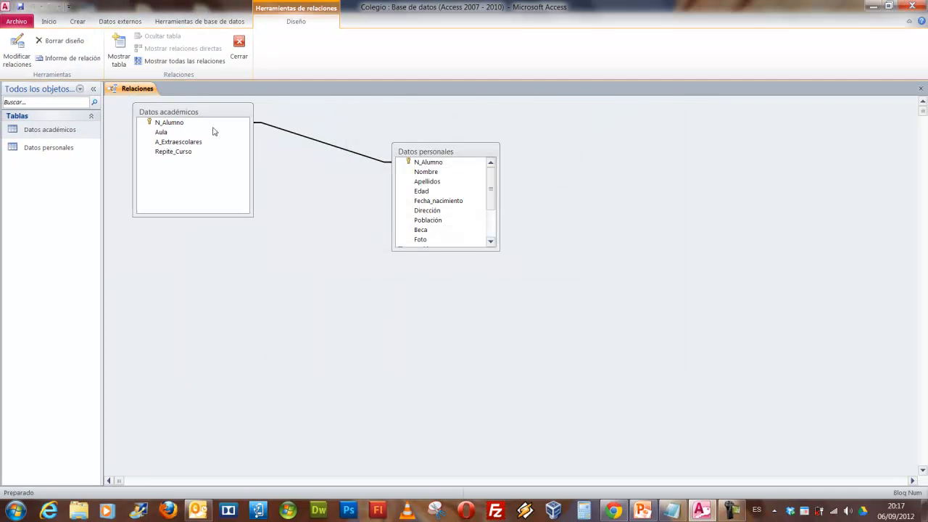
click(237, 53)
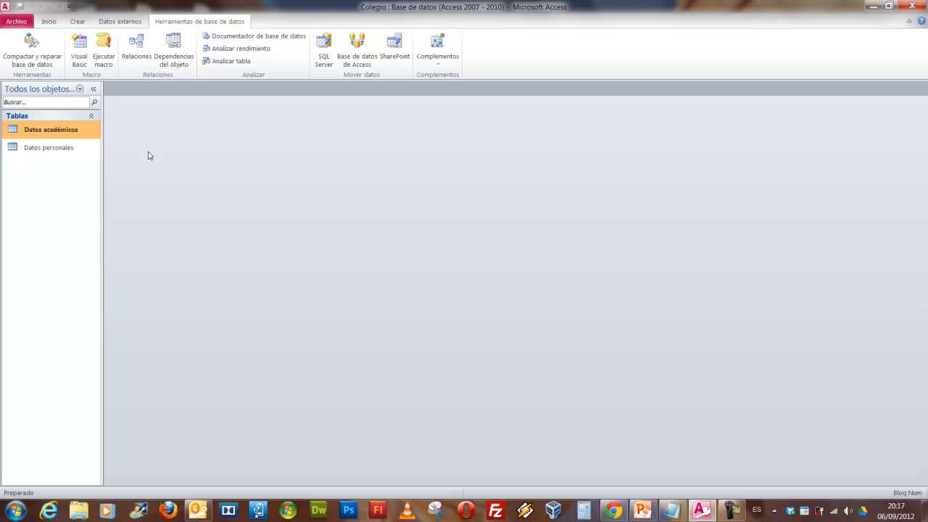
- Open the Datos personales table and begin its first record with the student's first name, surname and an Edad of 15
double_click(69, 149)
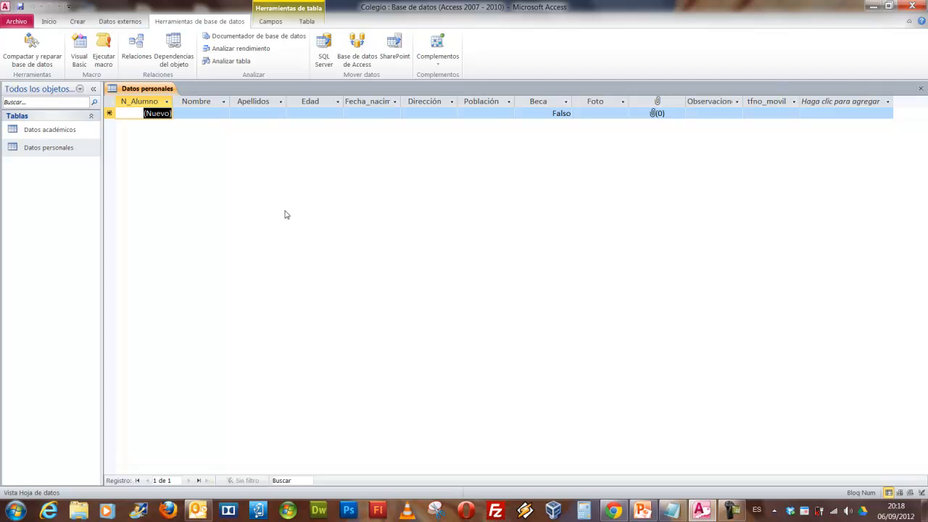
drag(105, 88, 179, 135)
key(Escape)
key(Tab)
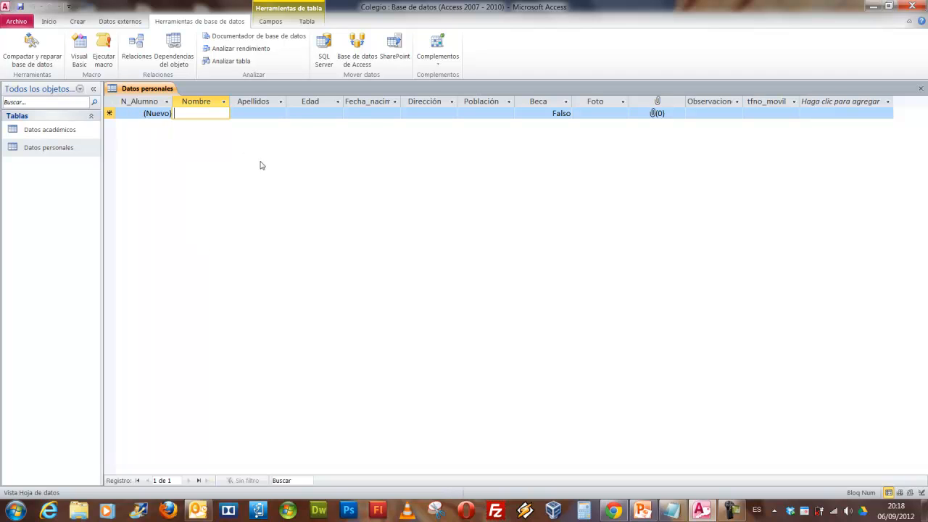
text(maría)
key(Tab)
text(Gómez)
key(Tab)
text(15)
key(Tab)
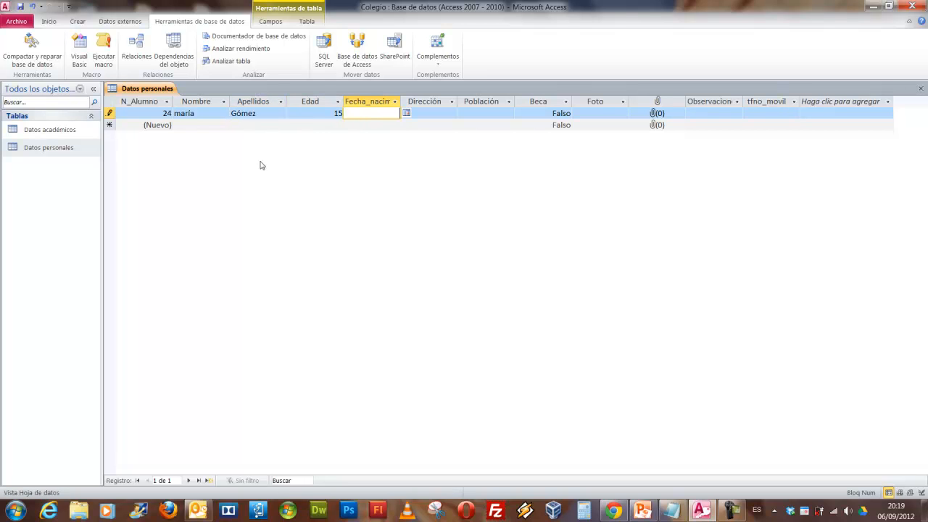
- Fill in the first student's date of birth and street address, and choose Madrid as Población
text(27/08/)
text(1997)
key(Tab)
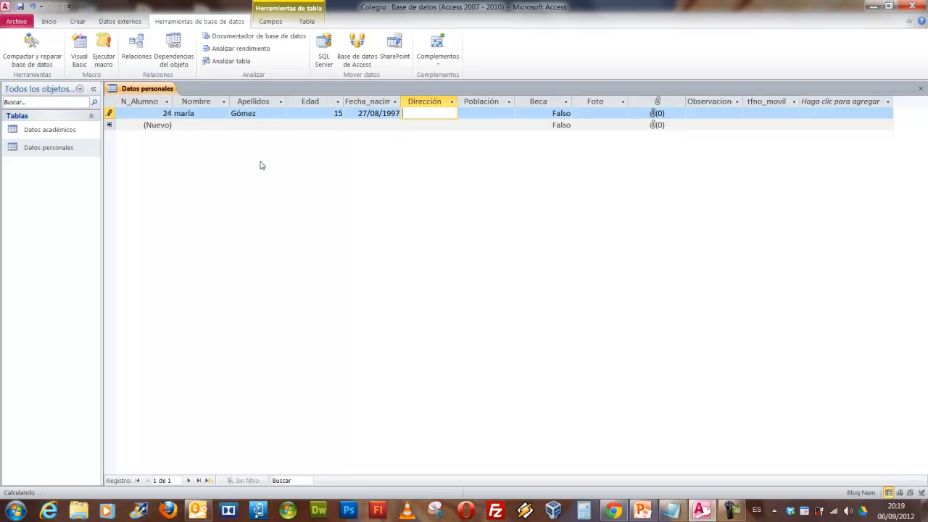
text(Gran Vía)
key(Tab)
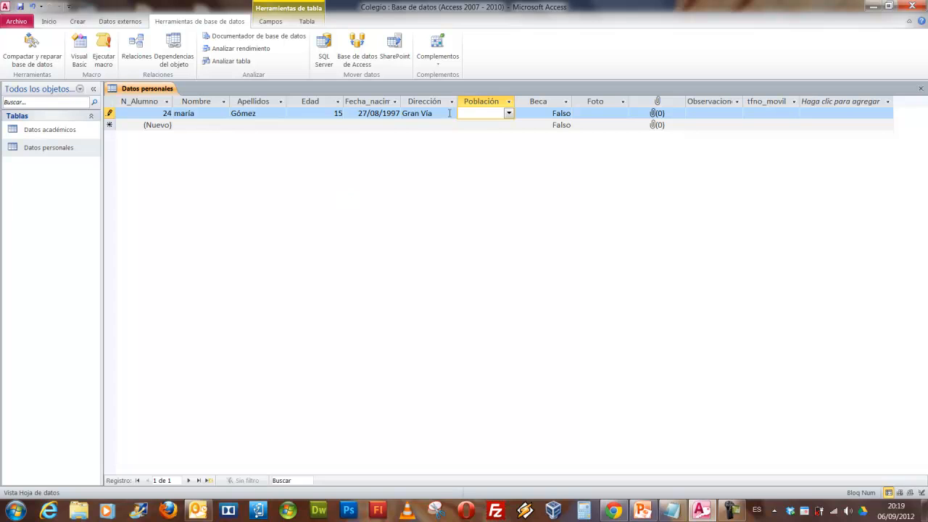
click(510, 114)
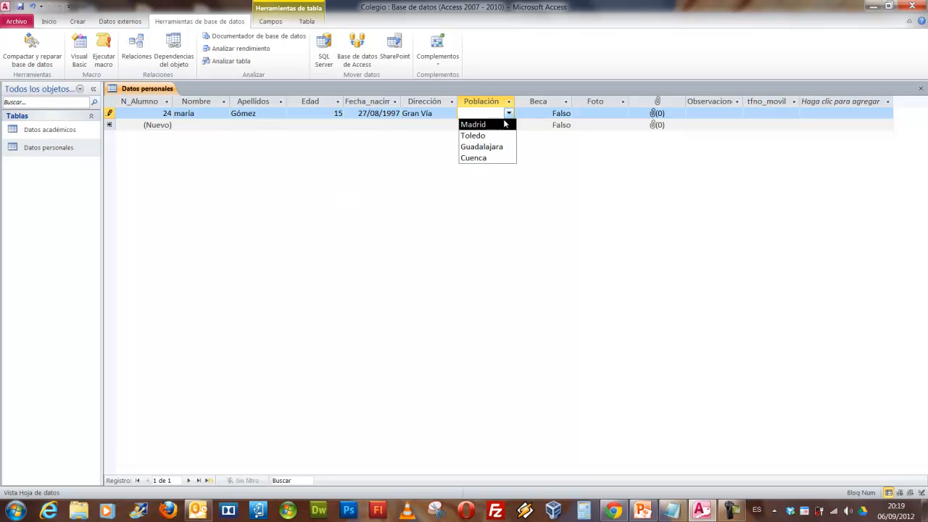
click(499, 123)
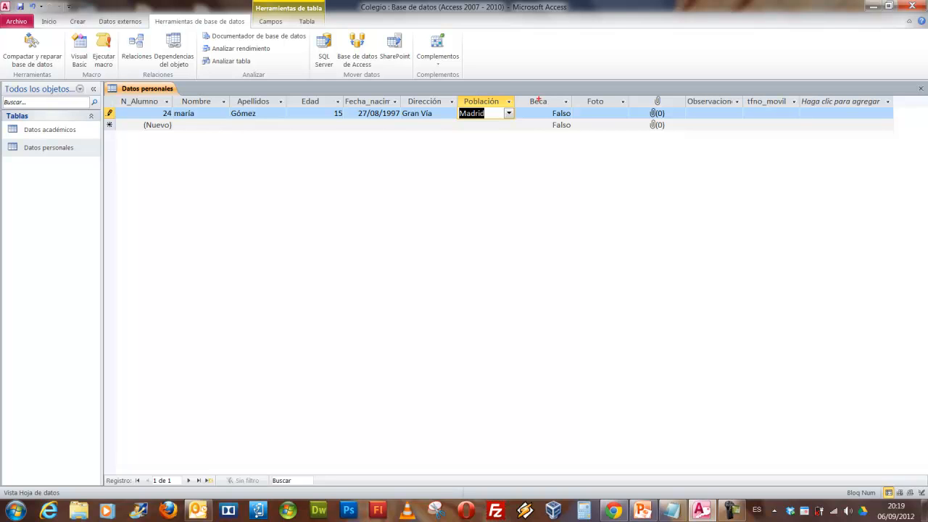
- Set Beca to Verdadero in the first record and finish it with the remaining fields left empty
mouse_move(509, 85)
mouse_down()
mouse_move(578, 142)
mouse_move(597, 249)
mouse_up()
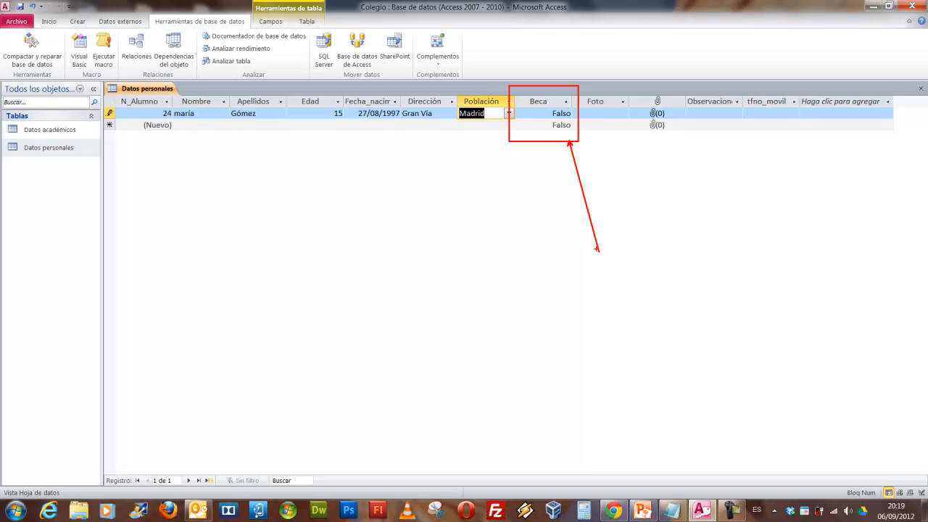
drag(537, 161, 555, 177)
key(Escape)
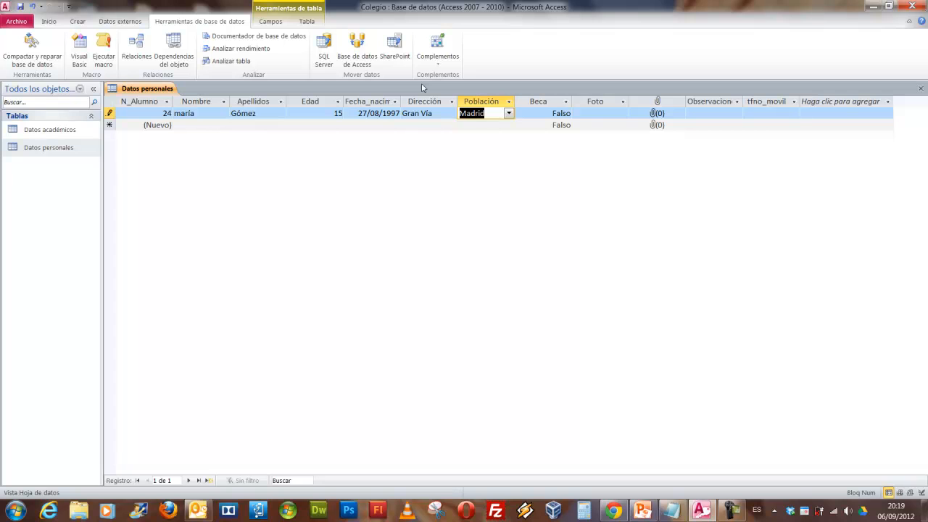
click(562, 114)
click(548, 126)
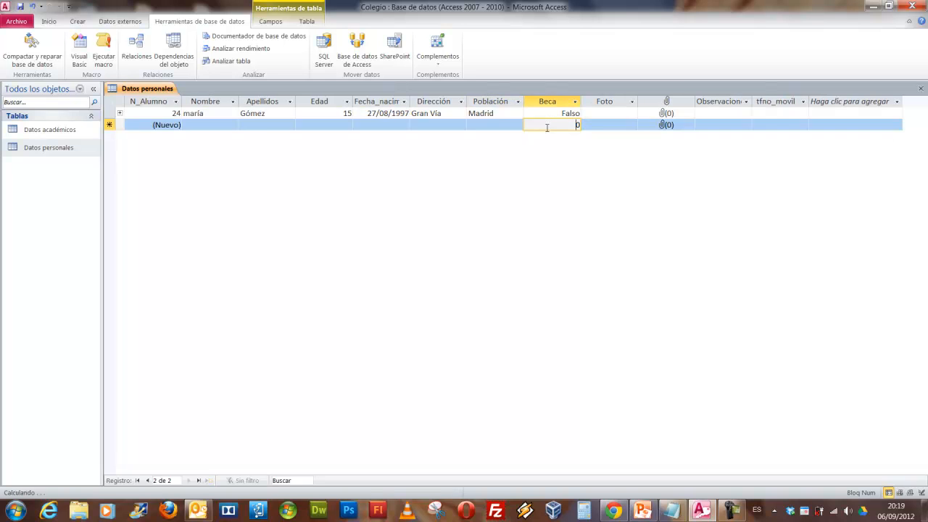
click(573, 115)
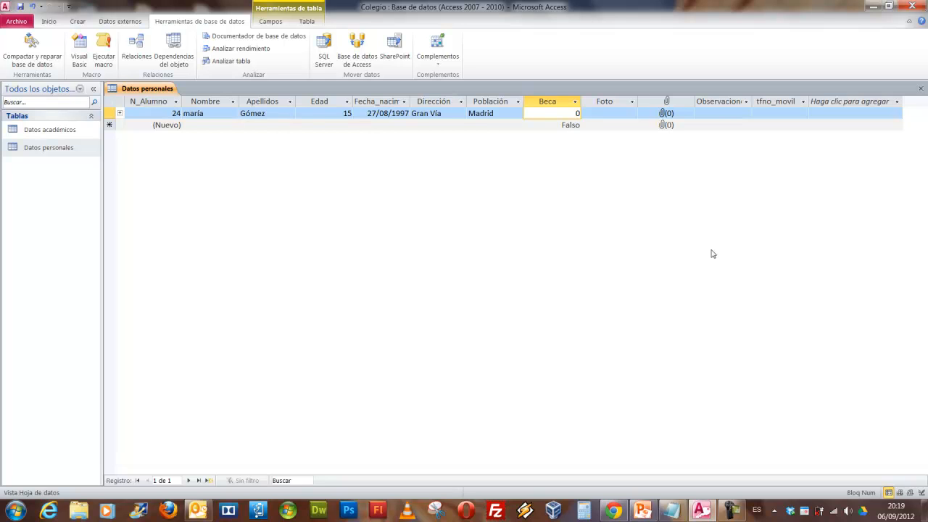
key(shift+Tab)
key(Tab)
key(Tab)
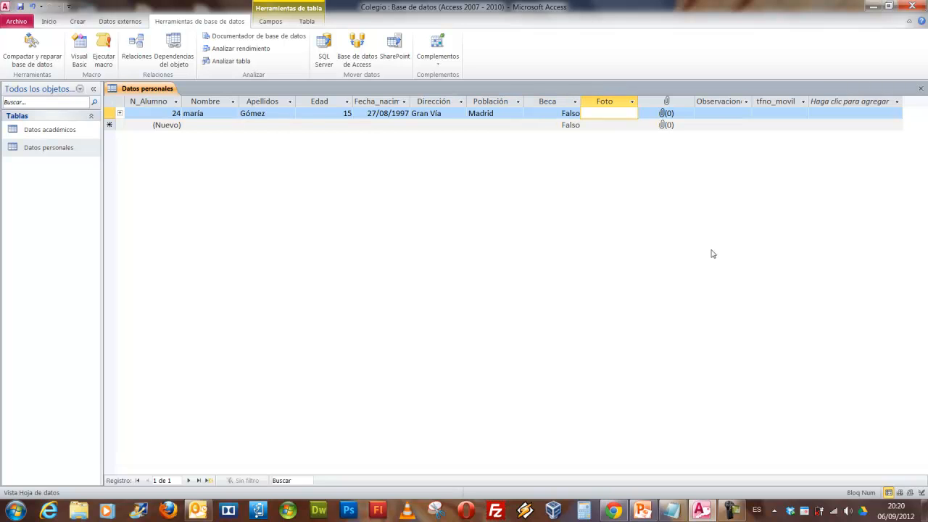
key(shift+Tab)
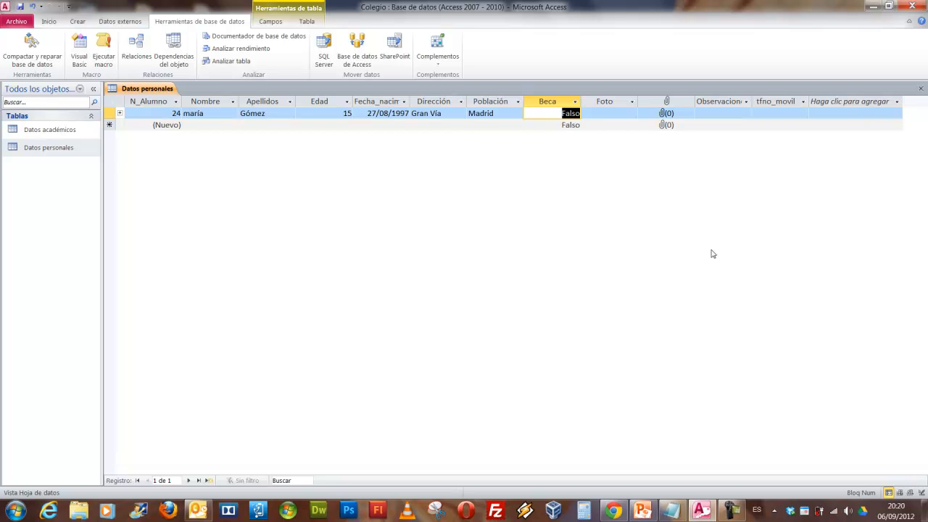
key(BackSpace)
key(Tab)
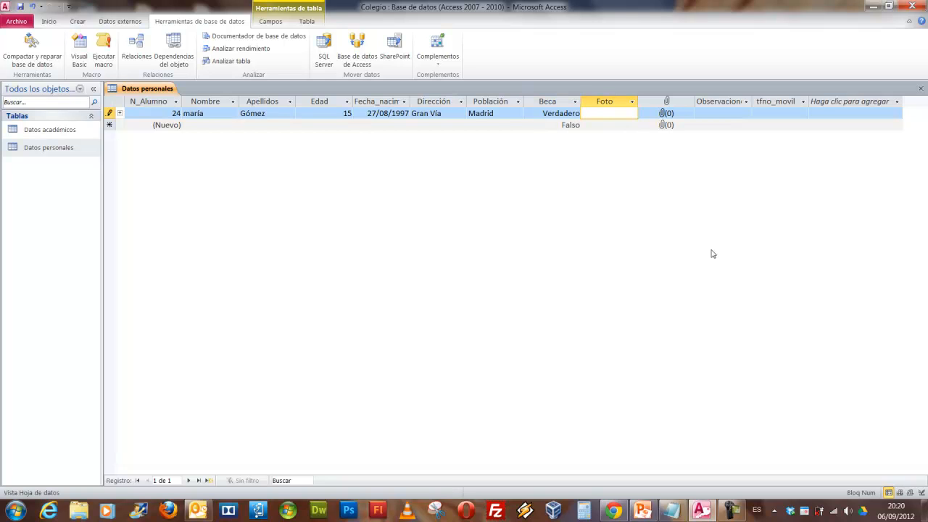
click(765, 114)
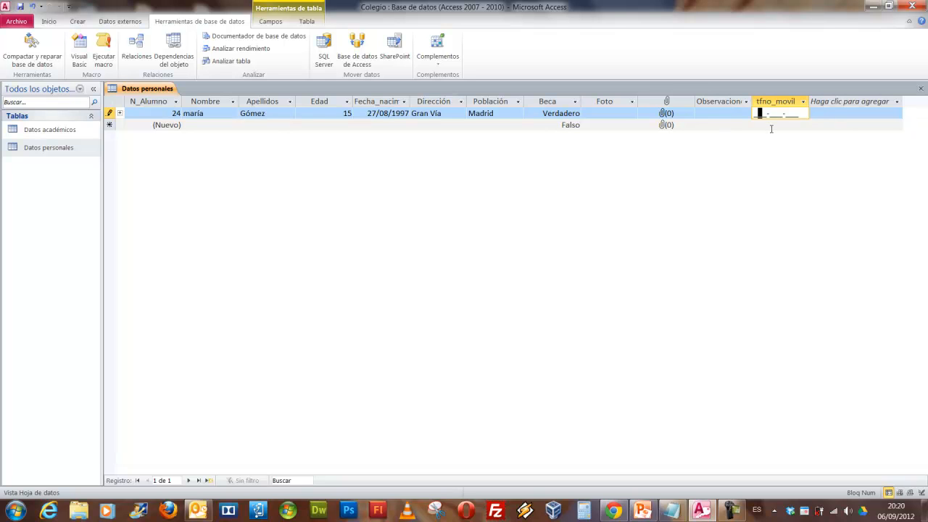
key(Return)
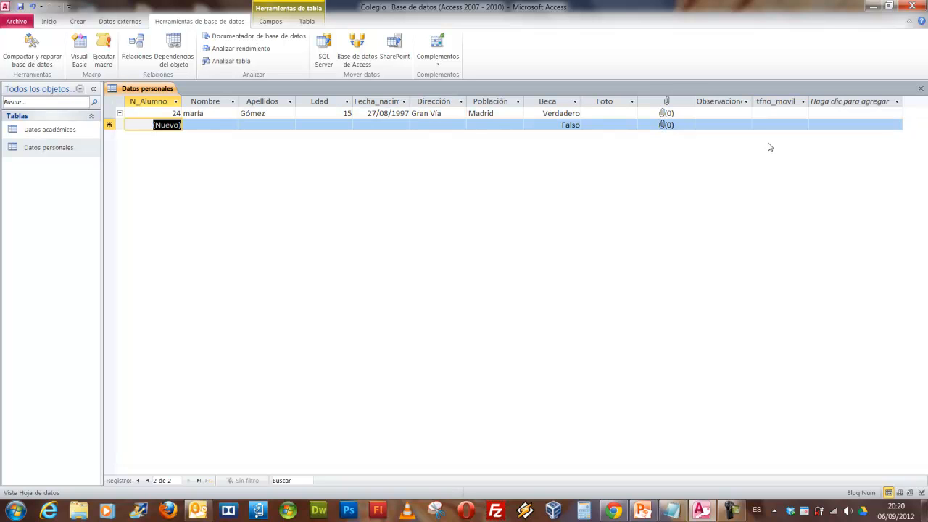
- Begin a second record in Datos personales with the student's first name, surname and an Edad of 12
key(Tab)
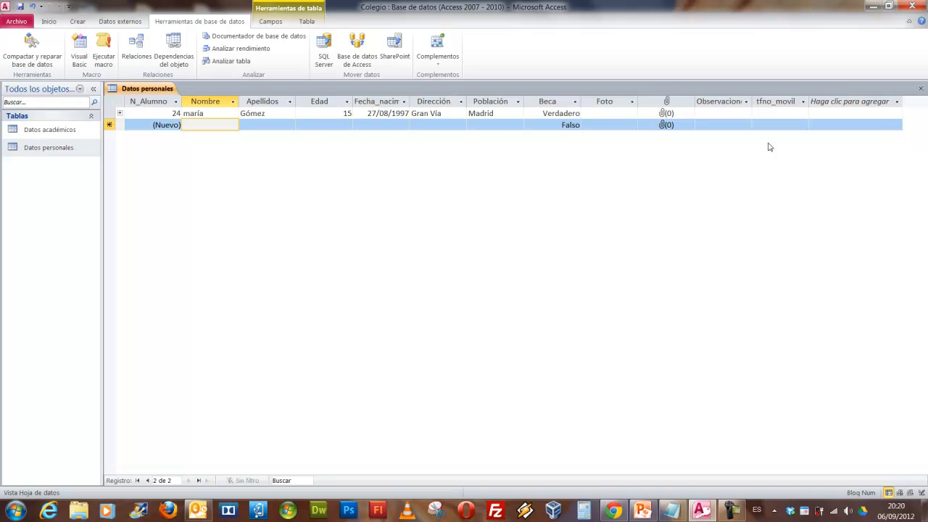
text(ana)
key(Tab)
text(Mart)
key(BackSpace)
text(tín)
key(Tab)
text(12)
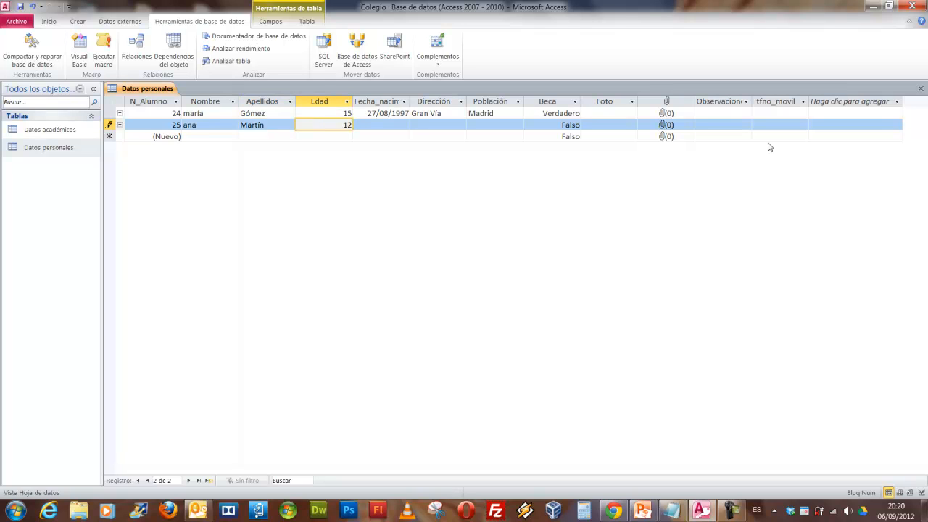
- Complete the second record with the date of birth, street address and Población Toledo, leaving the remaining fields unfilled
key(Tab)
text(28/06/)
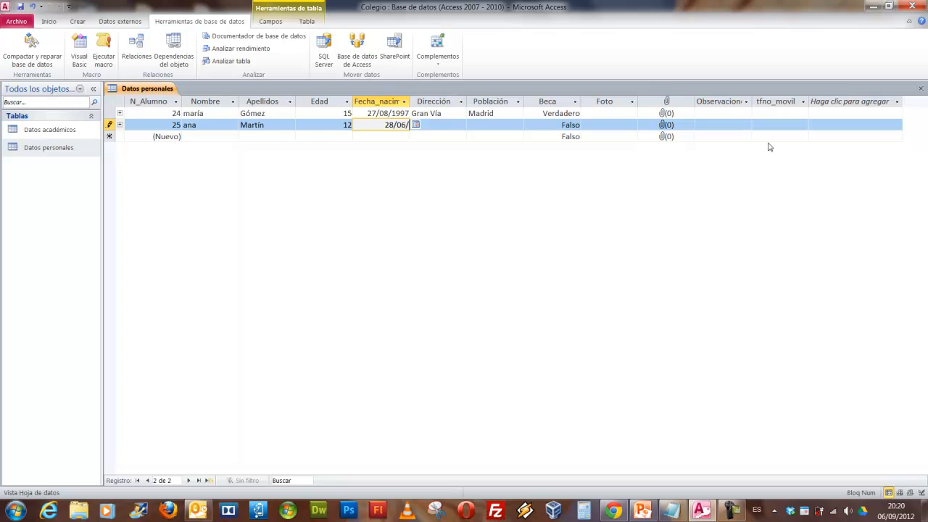
text(2000)
key(Tab)
text(P Vergara)
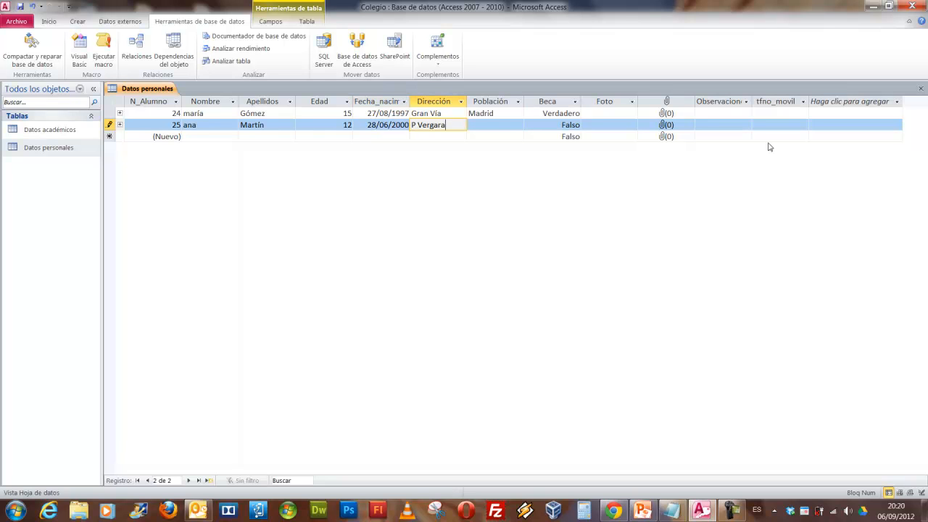
key(Tab)
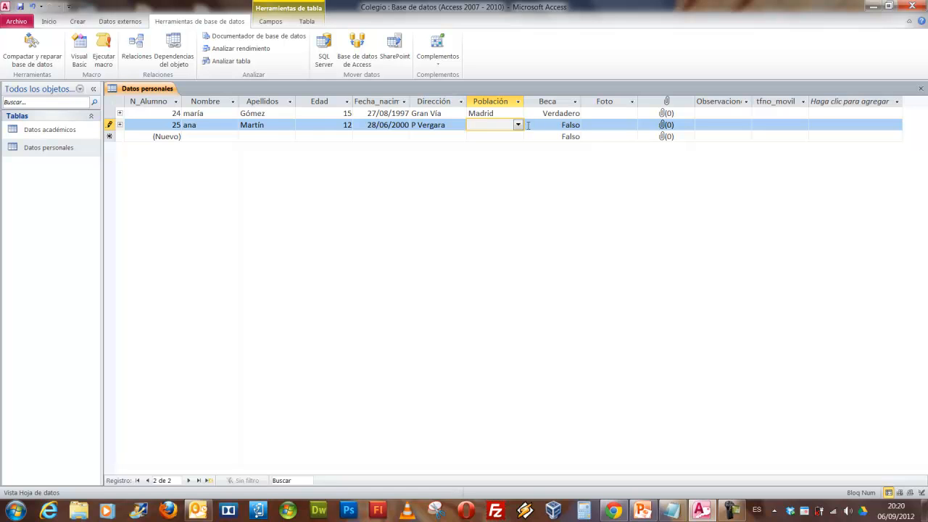
click(518, 125)
click(487, 144)
key(Tab)
key(Tab)
key(Tab)
key(Tab)
key(Tab)
key(Tab)
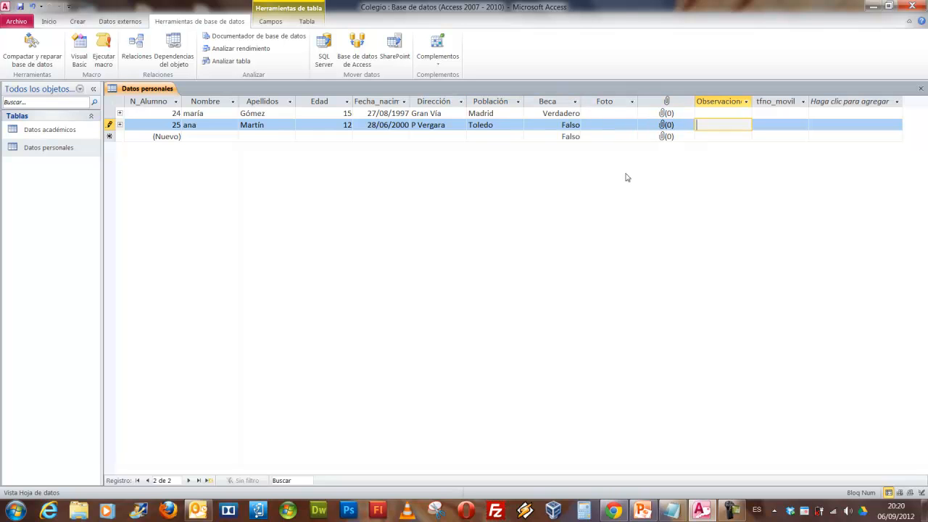
key(Tab)
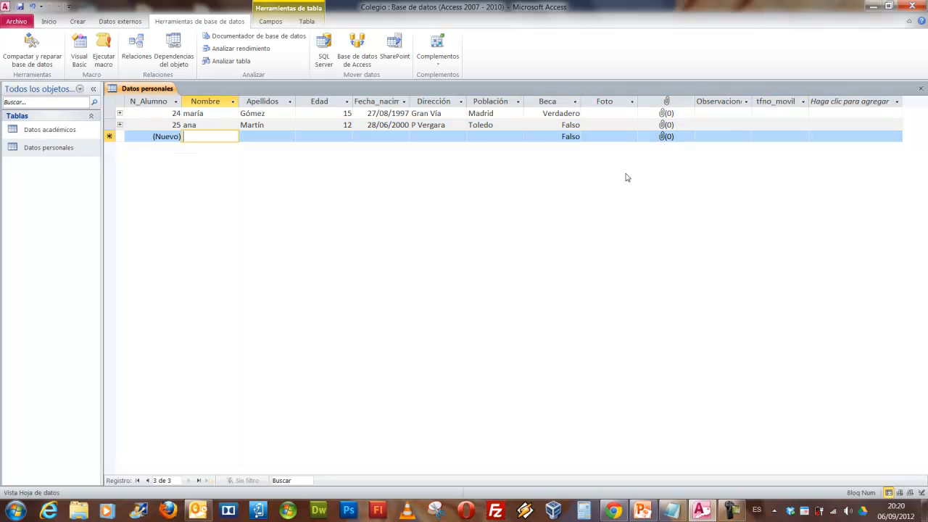
- Begin a third record in Datos personales with the student's first name, surname and an Edad of 10
text(Antoni)
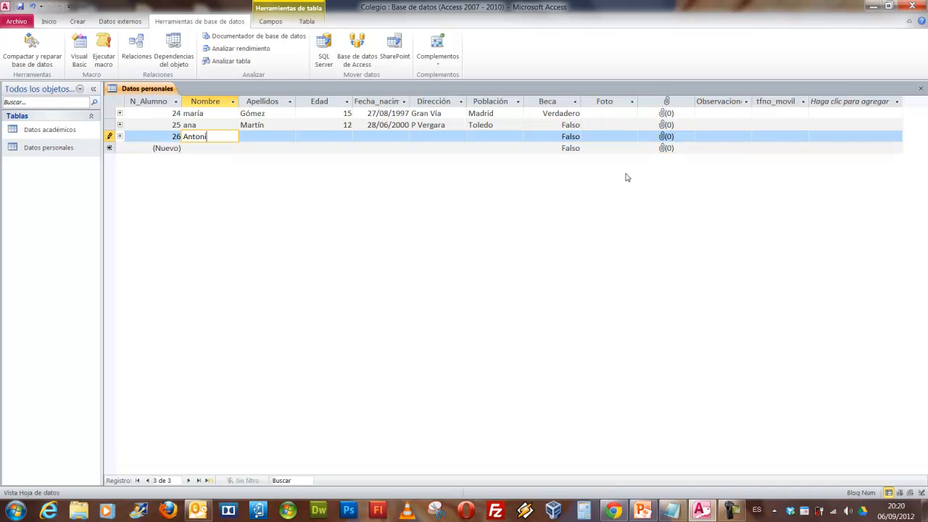
text(o)
key(Tab)
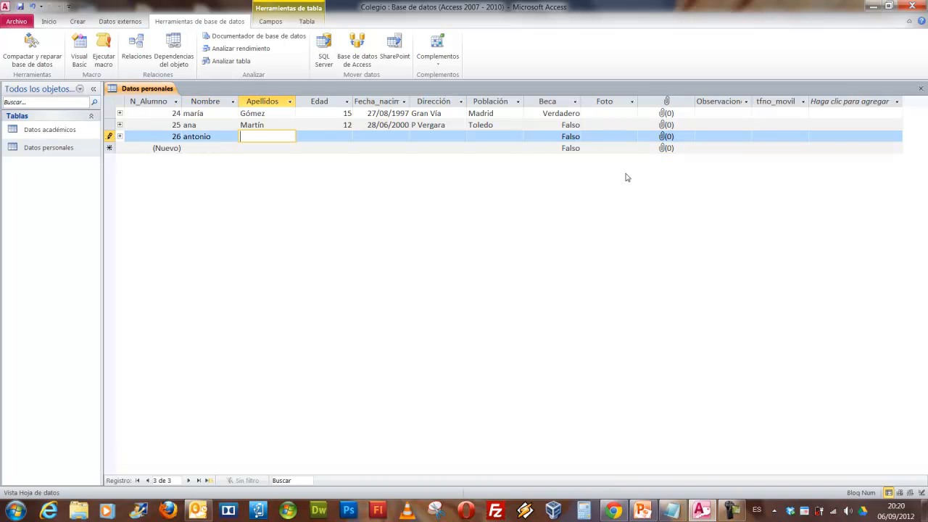
text(Fernández)
key(Tab)
text(10)
key(Tab)
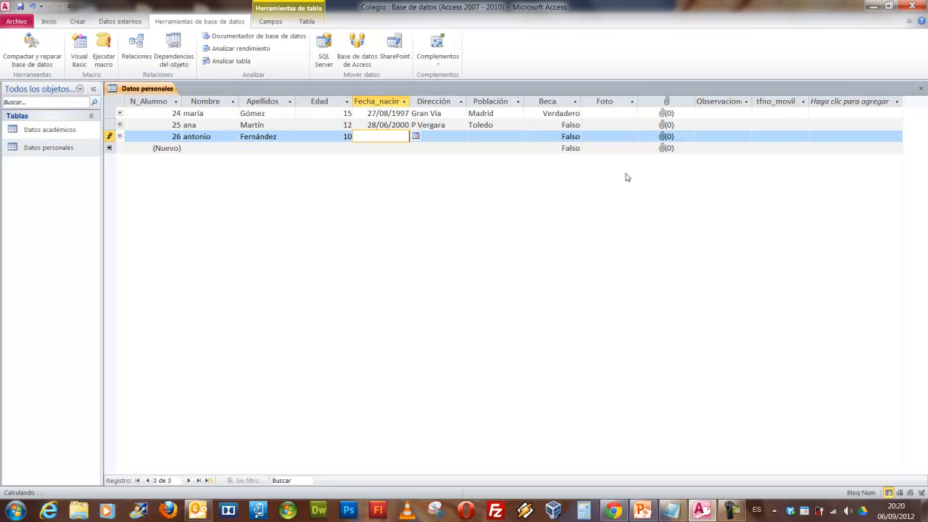
- Complete the third record with the date of birth, street address and Población Madrid, leaving the remaining fields unfilled
text(15/05/2002)
key(Tab)
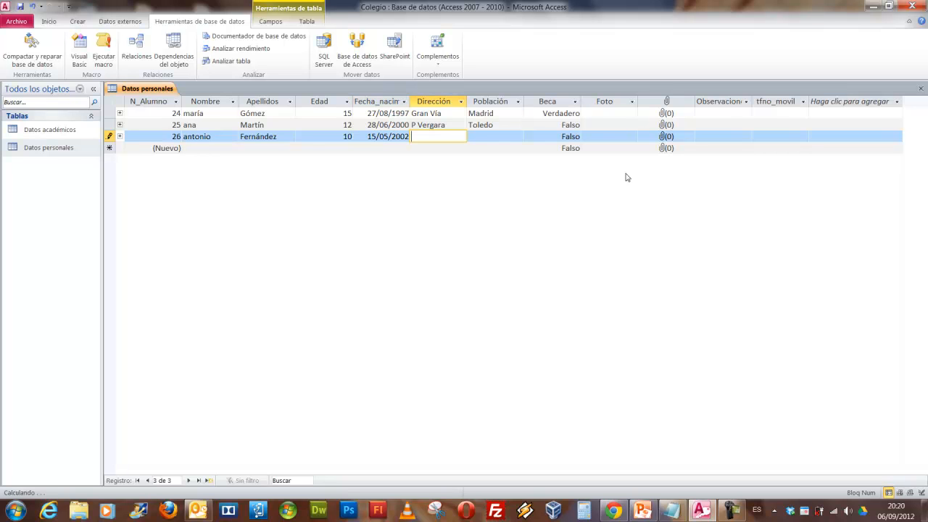
text(Serrano)
key(Tab)
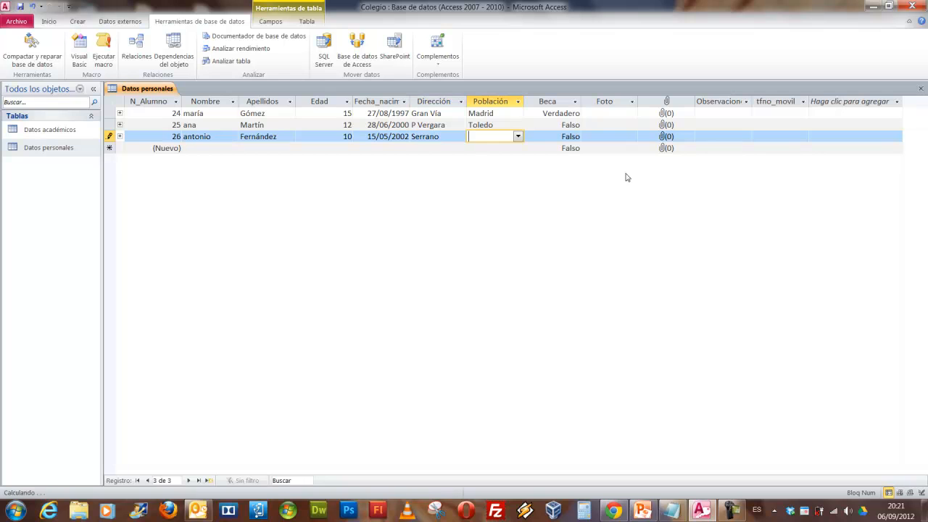
click(518, 136)
key(Up)
key(Return)
key(Tab)
key(Tab)
key(Tab)
key(Tab)
key(Tab)
key(Tab)
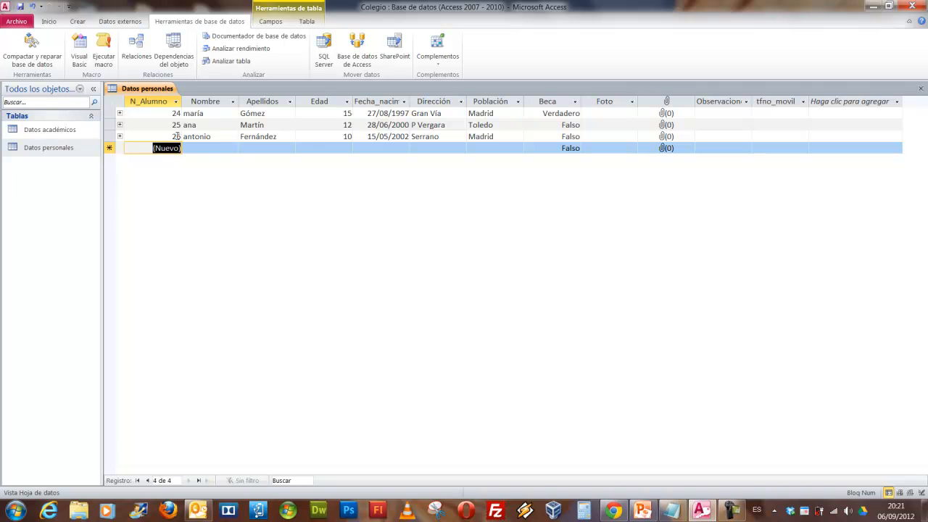
- Close the Datos personales table and open the Datos académicos table
click(921, 89)
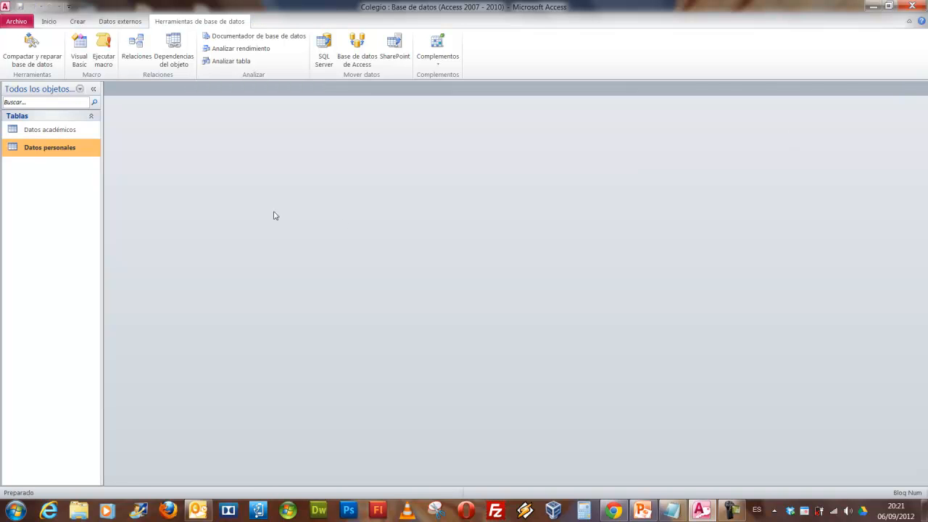
double_click(52, 133)
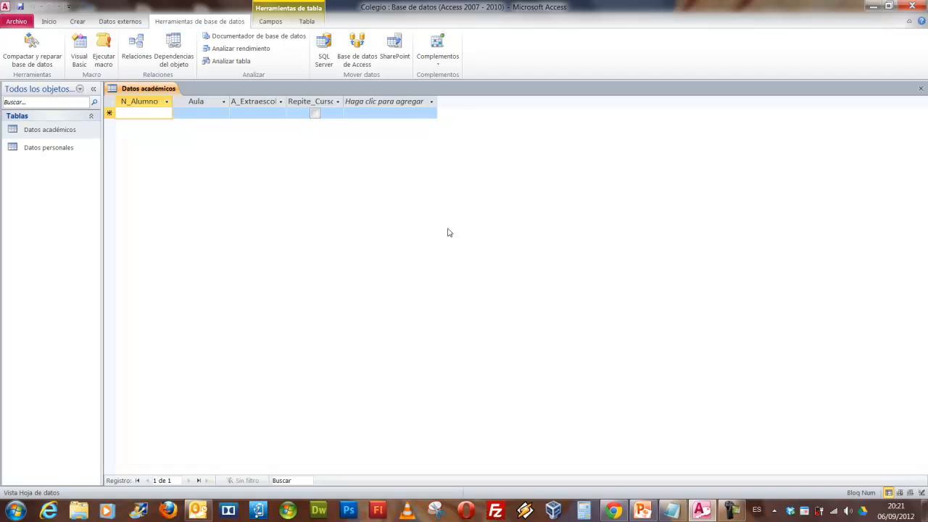
- Enter the first Datos académicos record with N_Alumno 24, Aula 5, extracurricular activity Karate and Repite_Curso checked
text(24)
key(Tab)
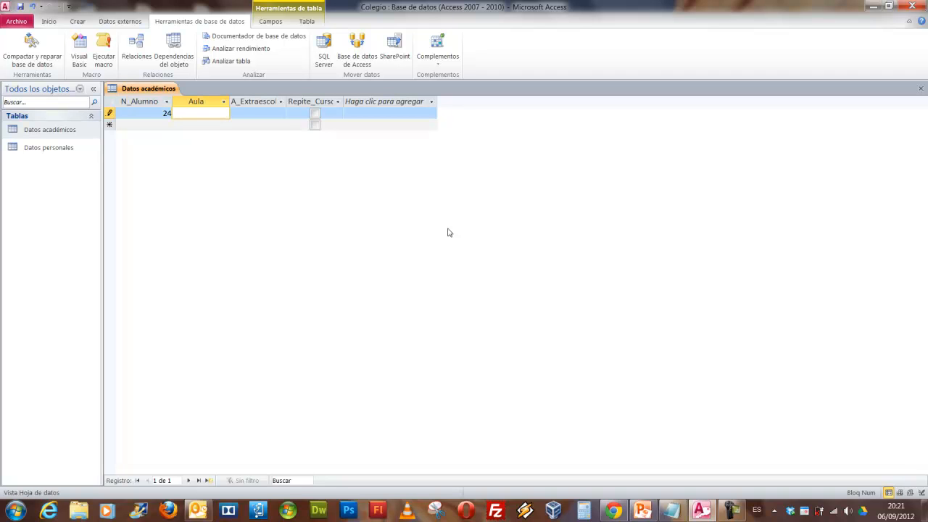
text(5)
key(Tab)
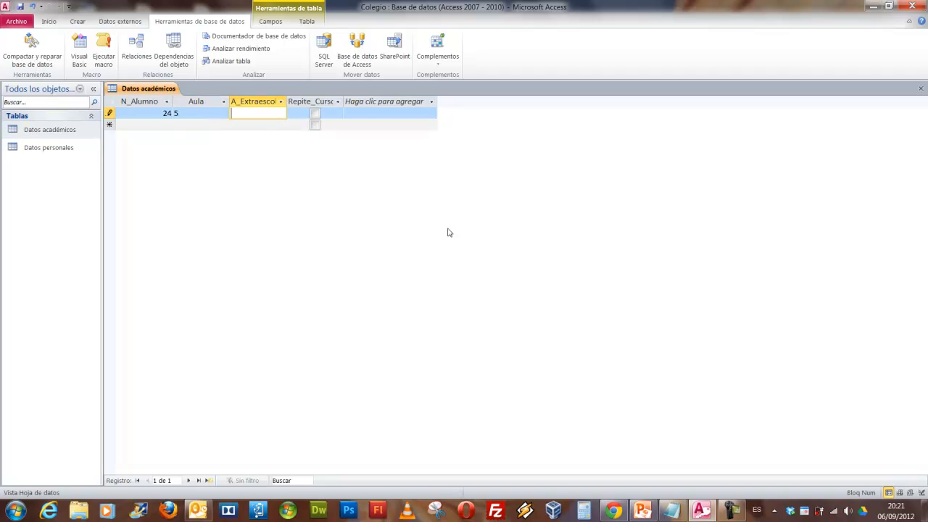
text(Karate)
key(Tab)
key(space)
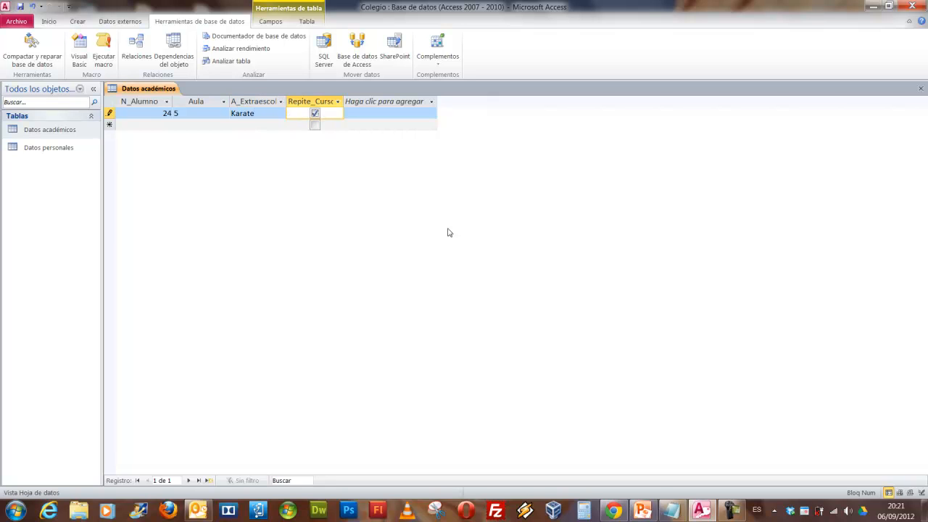
key(Tab)
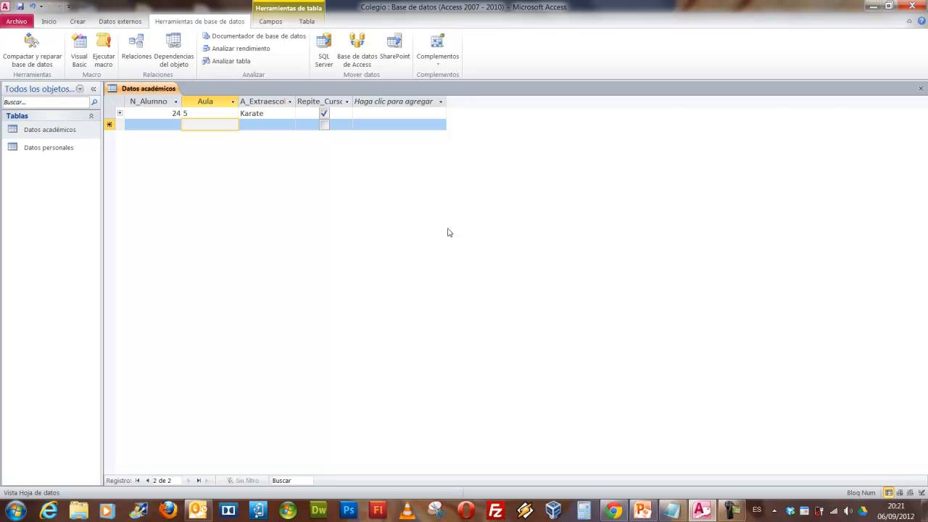
- Add a second record with N_Alumno 25, Aula 4 and extracurricular activity Comercio, leaving Repite_Curso unchecked
key(shift+Tab)
text(25)
key(Tab)
text(4)
key(Tab)
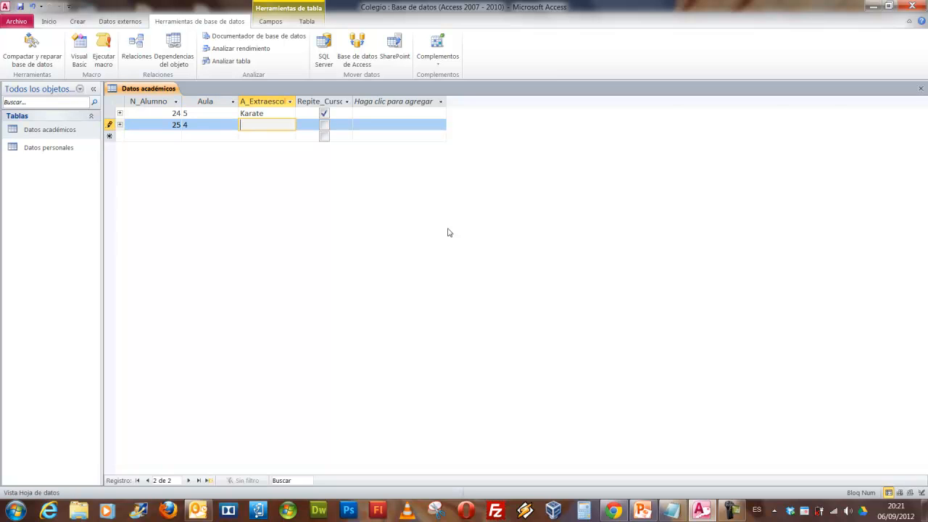
text(Comercio)
key(Tab)
key(Tab)
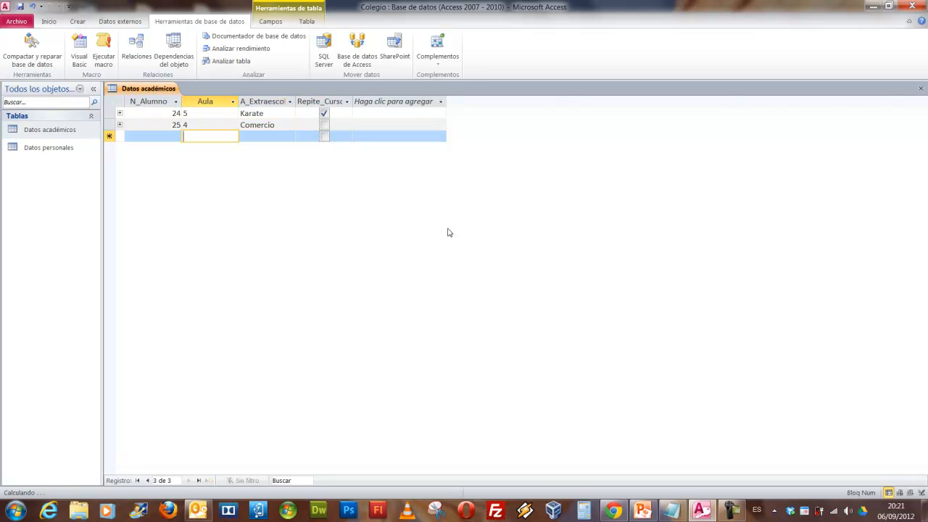
- Add a third record with N_Alumno 26, Aula 3, no extracurricular activity and Repite_Curso checked
key(shift+Tab)
text(26)
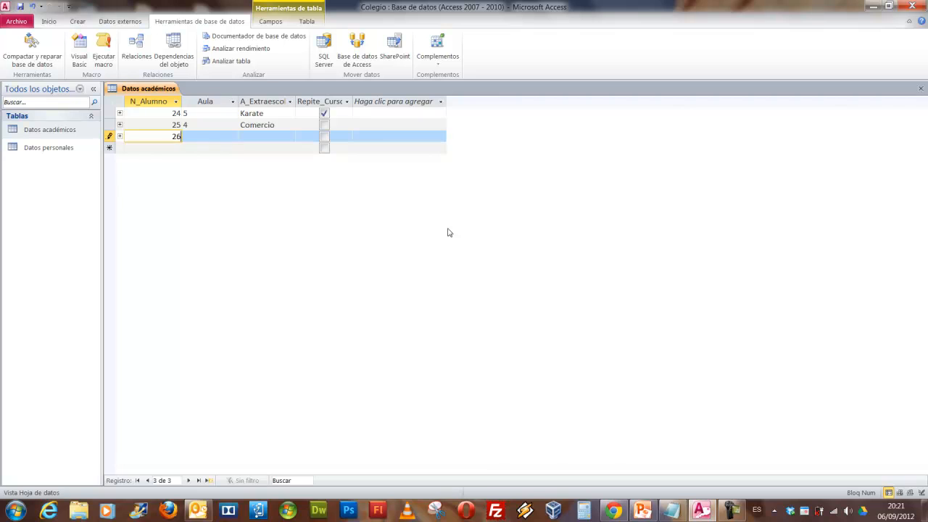
key(Tab)
text(3)
key(Tab)
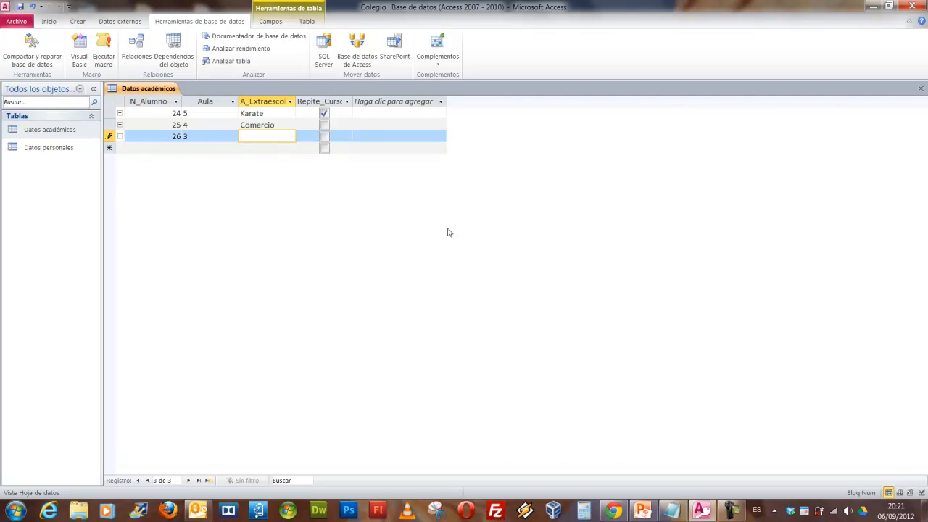
key(Tab)
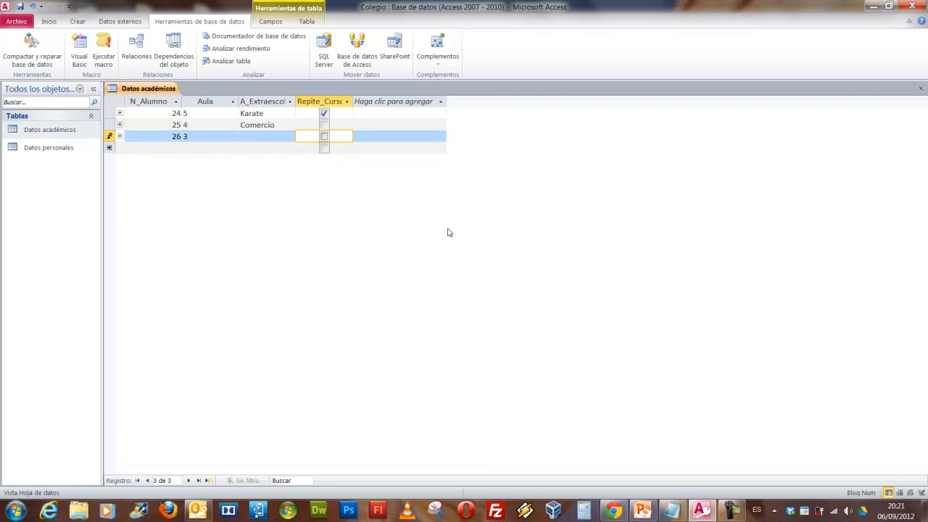
key(space)
- Close the Datos académicos table and open the Datos personales table to view the expand markers beside its records
click(920, 88)
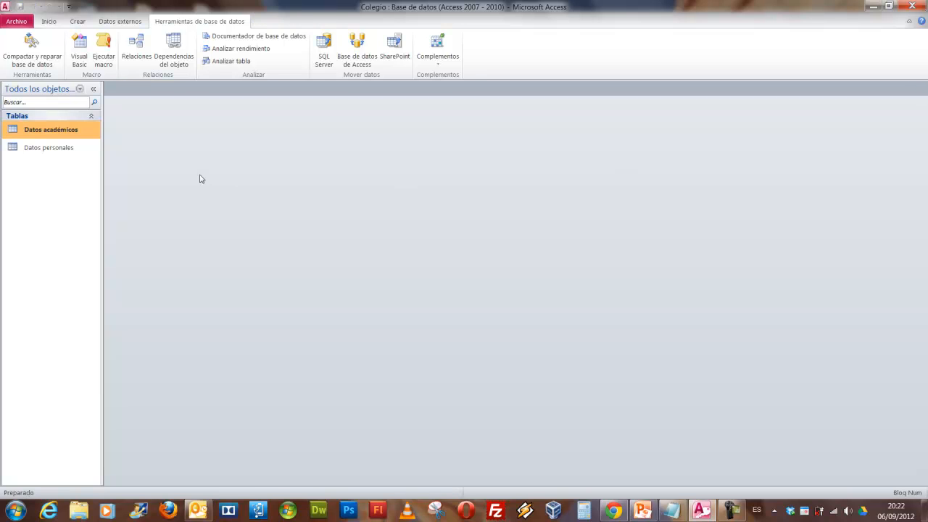
double_click(81, 151)
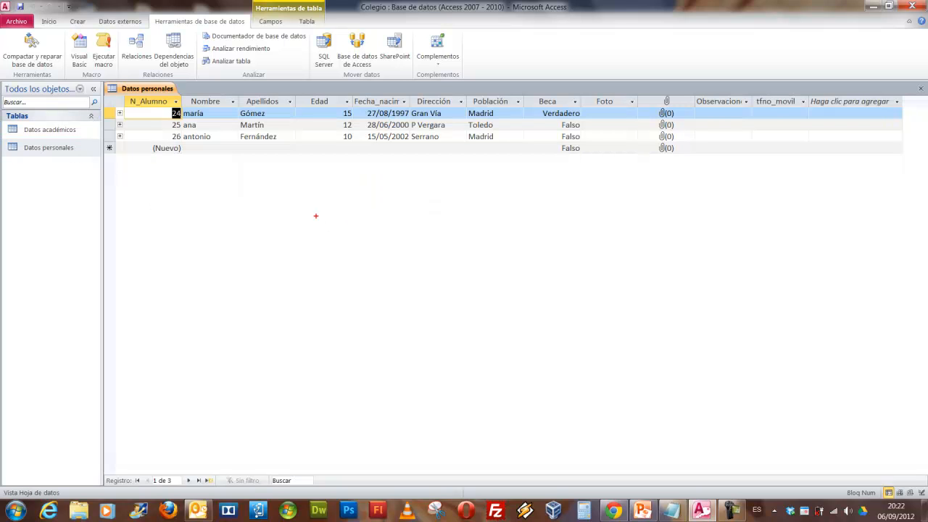
drag(106, 106, 140, 156)
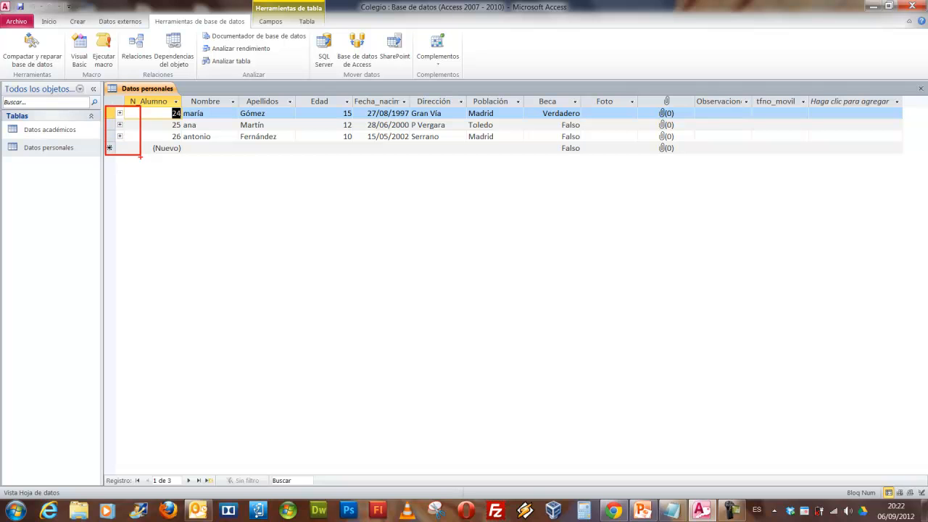
key(Escape)
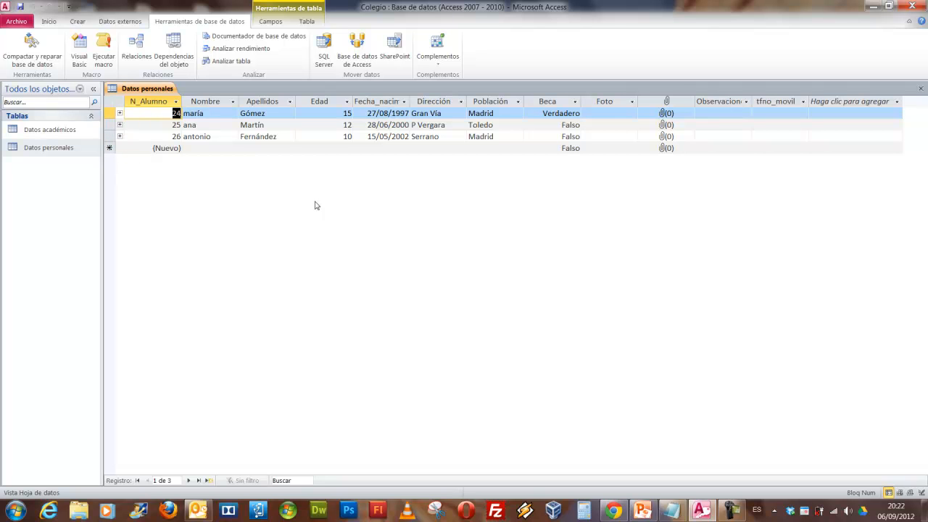
- Inspect the subdatasheet settings of Datos personales, including its linked child and master fields, and cancel without changes
click(52, 21)
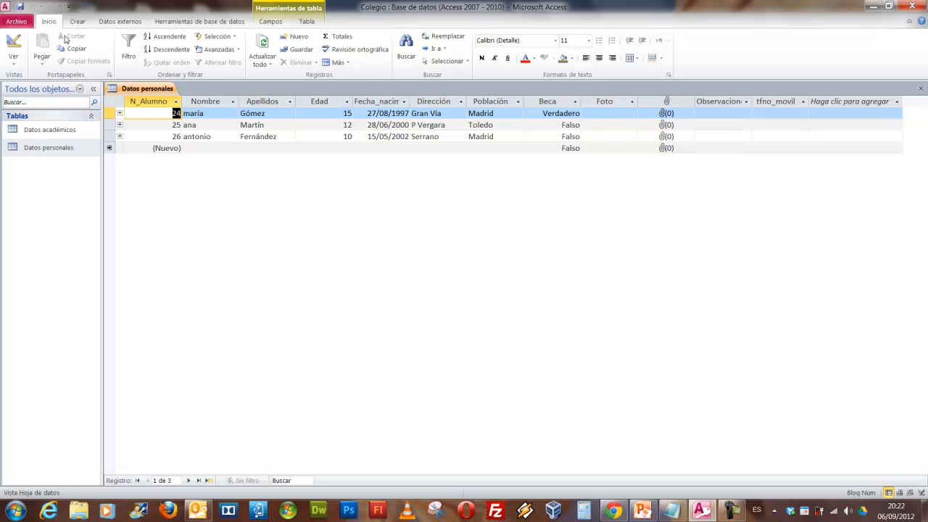
click(341, 62)
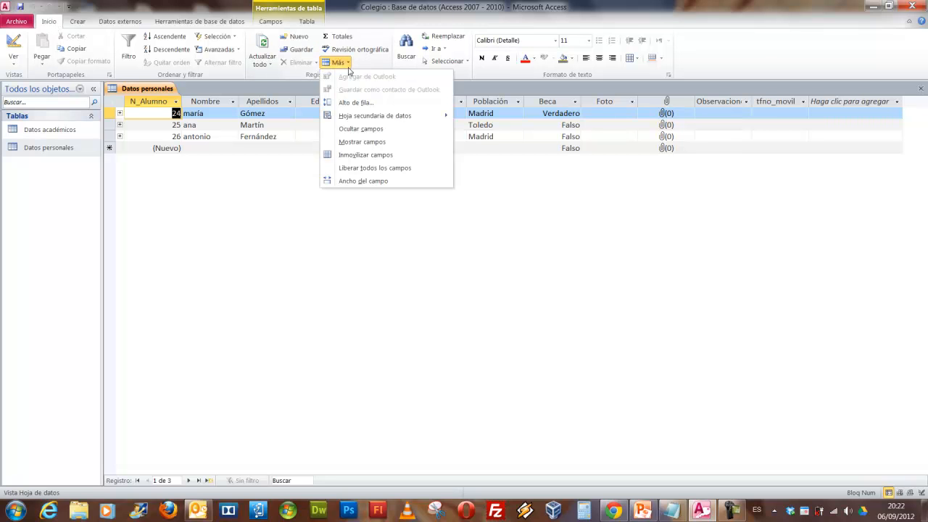
mouse_move(410, 118)
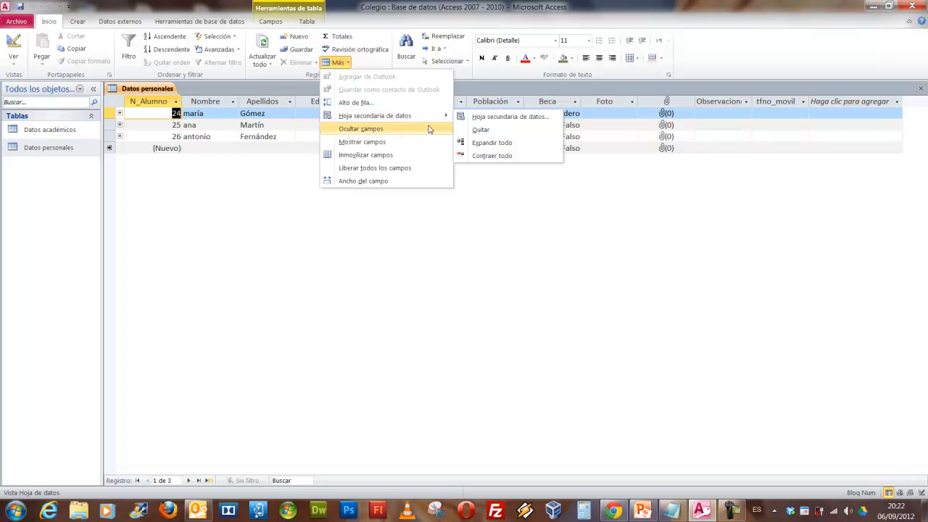
click(499, 118)
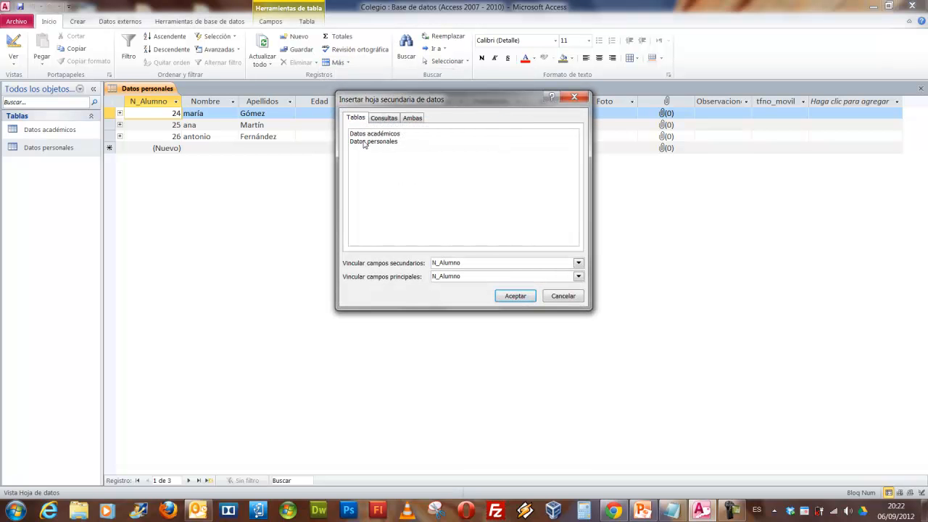
click(559, 295)
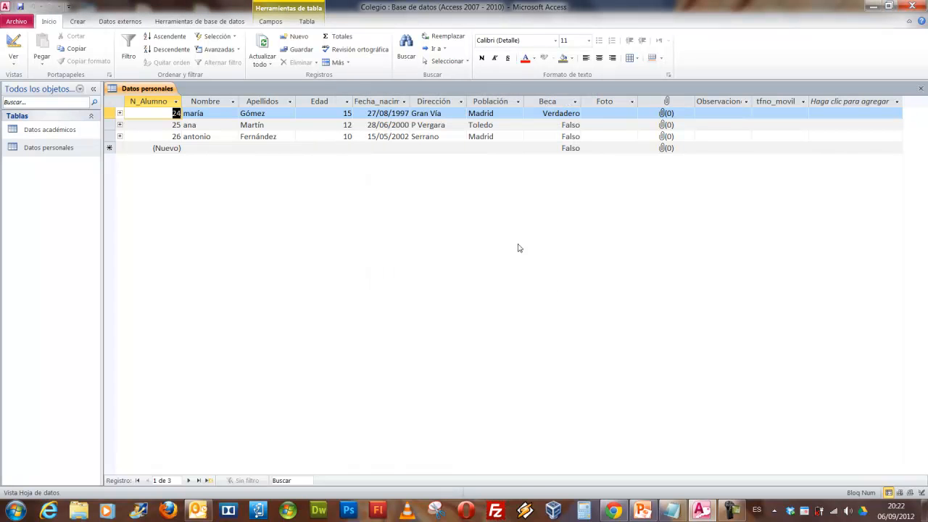
- Expand the subdatasheets of all three Datos personales records to examine each student's related academic data
click(120, 113)
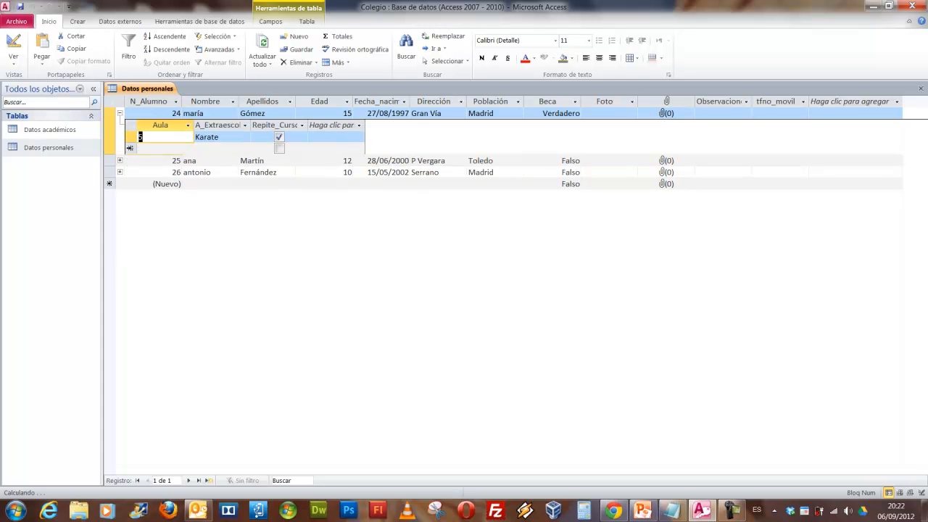
click(120, 161)
click(120, 208)
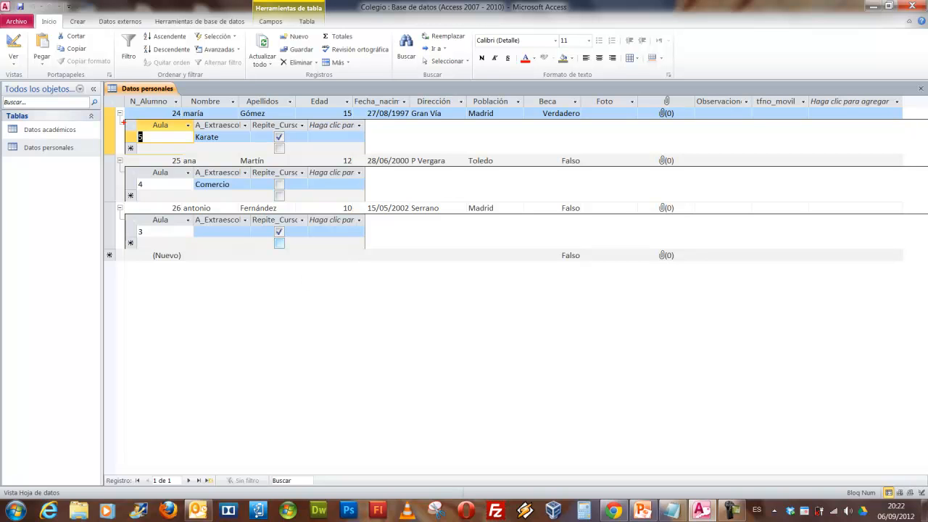
mouse_move(122, 96)
mouse_down()
mouse_move(341, 130)
mouse_move(435, 129)
mouse_move(439, 120)
mouse_up()
mouse_move(136, 129)
mouse_down()
mouse_move(246, 146)
mouse_move(346, 146)
mouse_up()
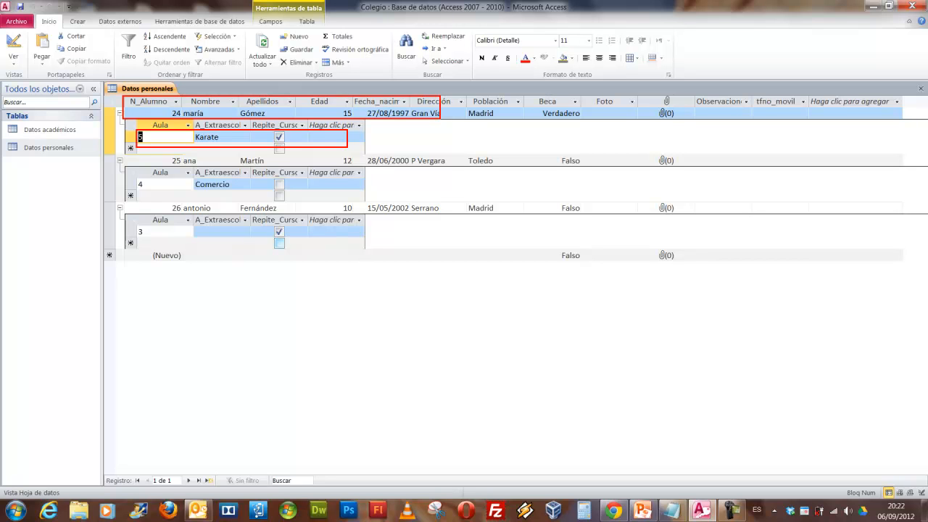
key(Escape)
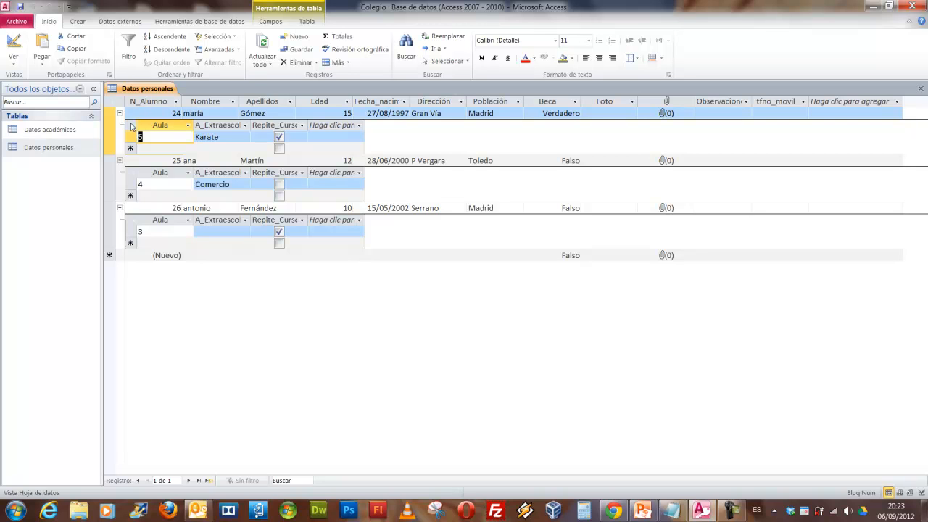
click(175, 113)
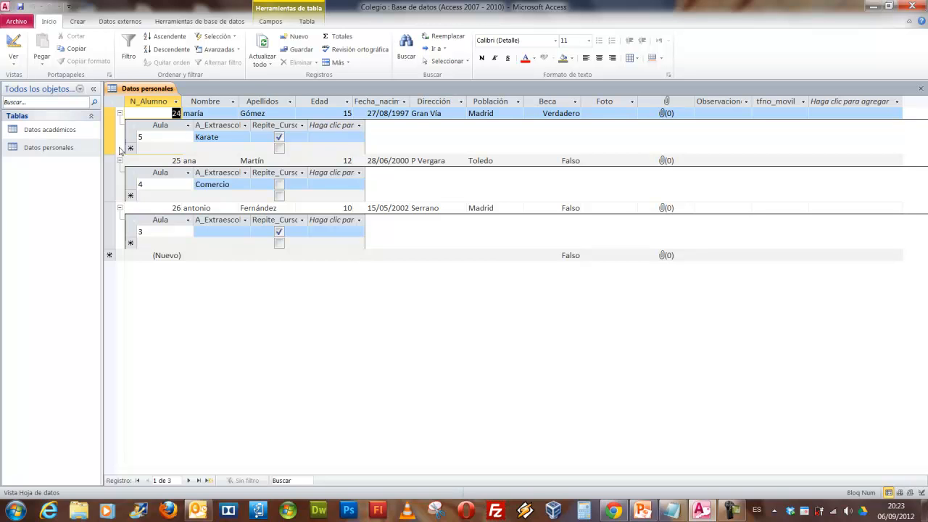
- Switch from Datos personales to the Datos académicos table and expand all three records to examine their related personal data
click(921, 87)
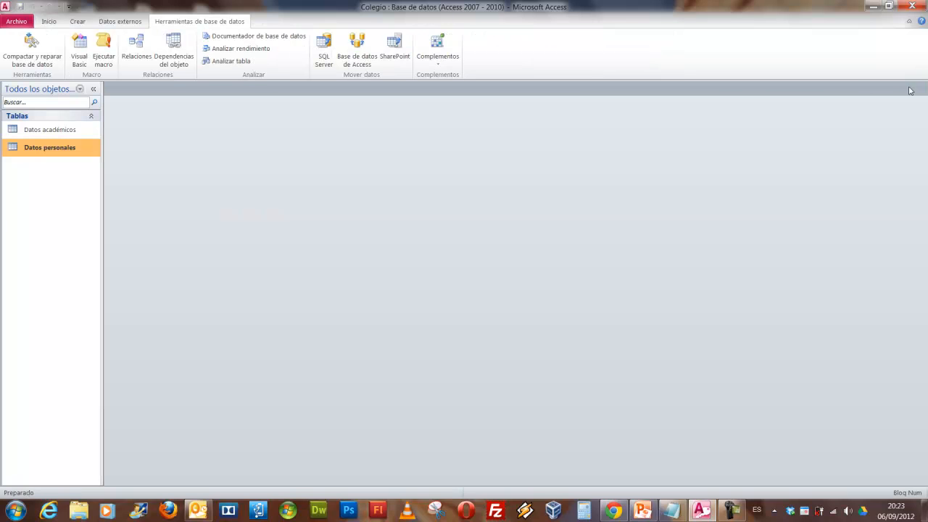
double_click(64, 131)
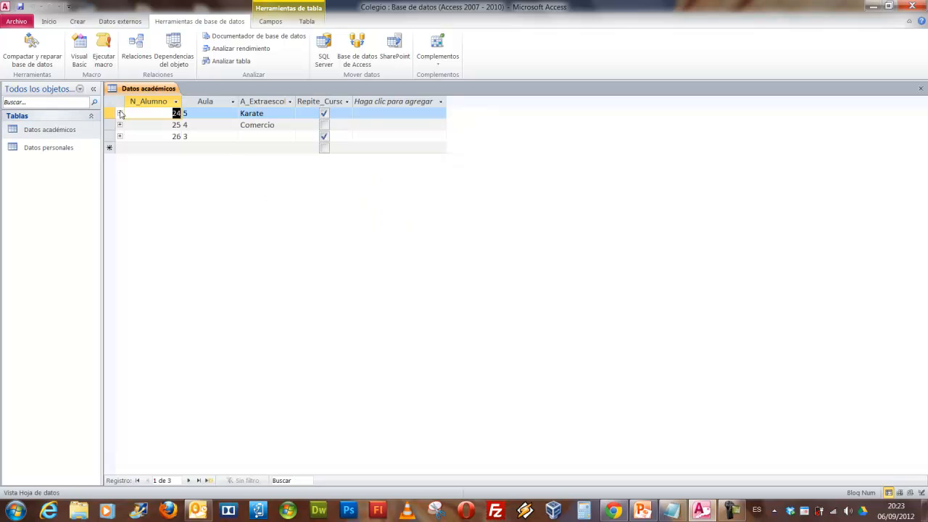
click(120, 113)
click(120, 160)
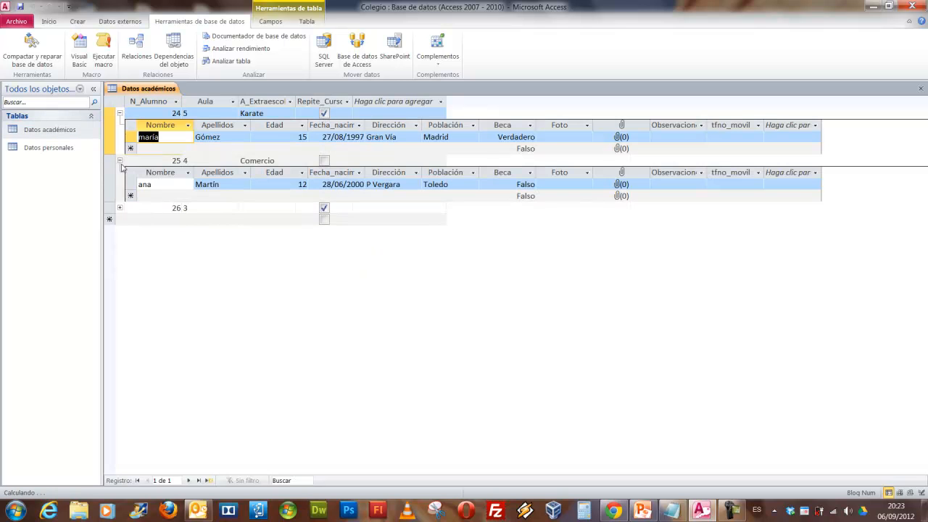
click(120, 207)
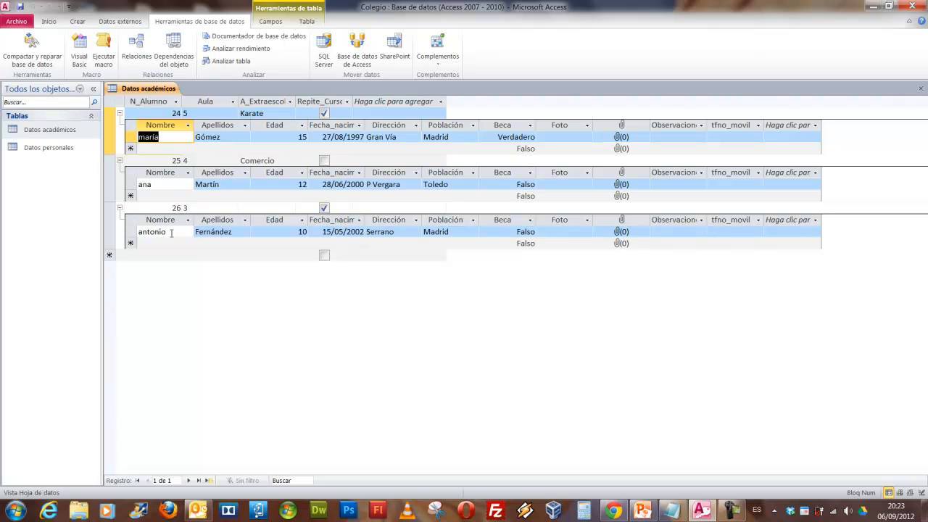